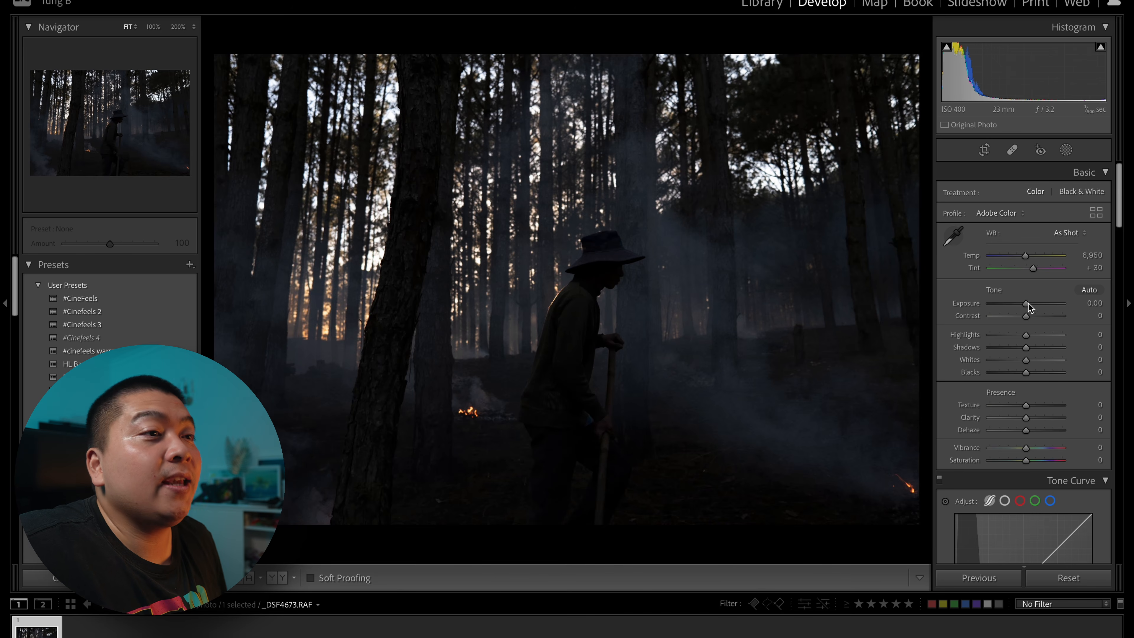
- Set the photo's Exposure to +1.00 and compare it with the unadjusted exposure
{"action": "left_click_drag", "start_coordinate": [1030, 306], "coordinate": [1036, 308]}
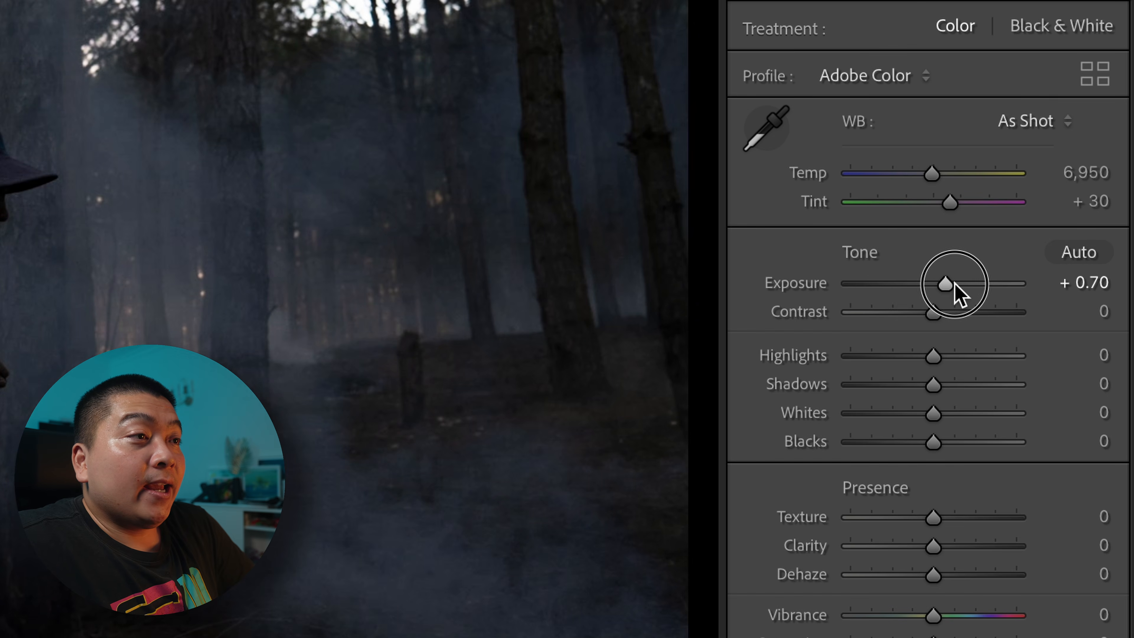
{"action": "left_click_drag", "start_coordinate": [958, 295], "coordinate": [963, 293]}
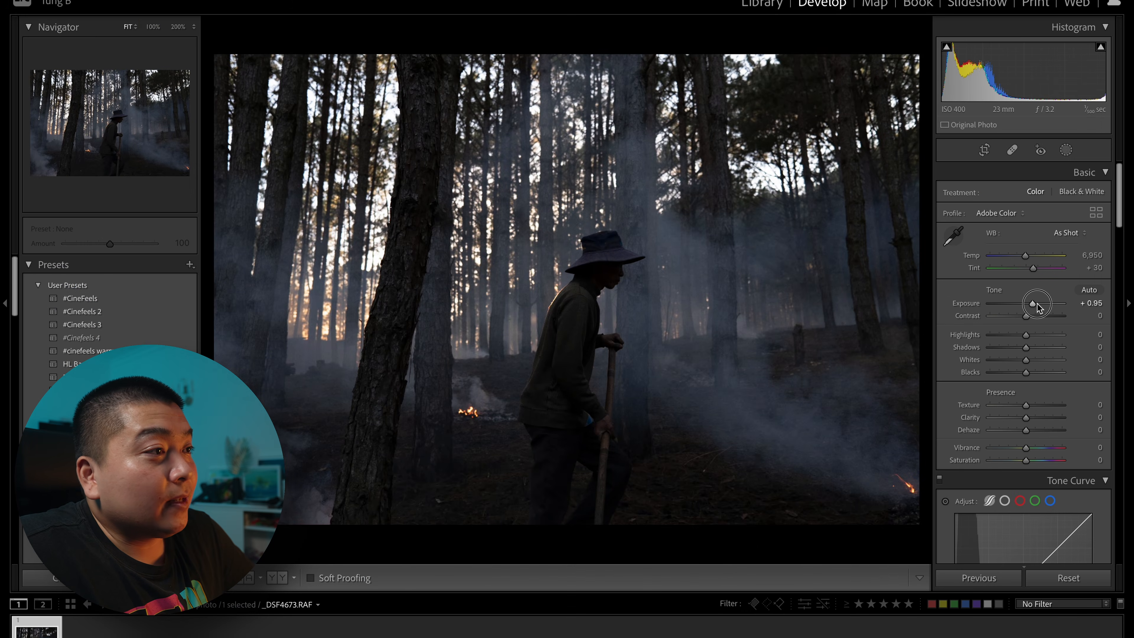
{"action": "left_click_drag", "start_coordinate": [1037, 308], "coordinate": [1037, 309]}
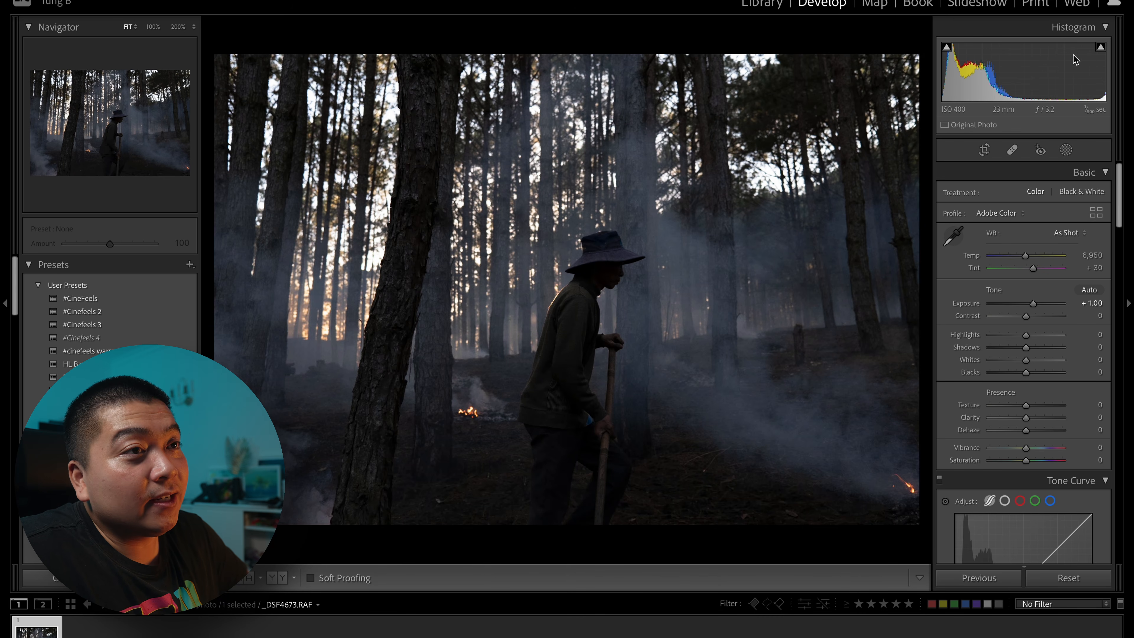
{"action": "key", "text": "ctrl+z"}
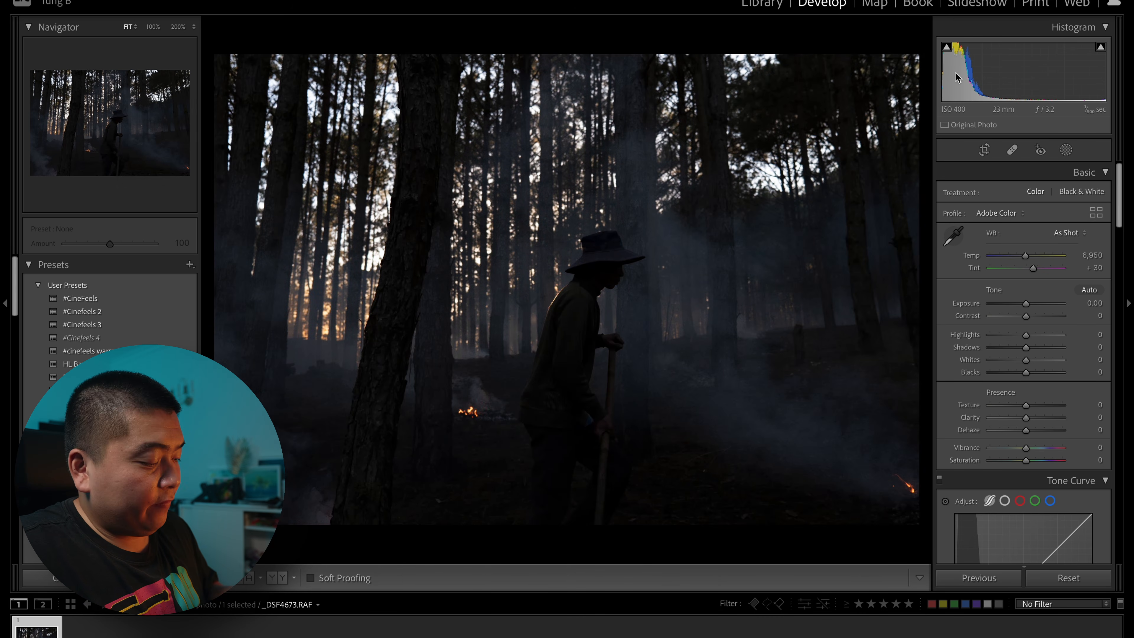
{"action": "key", "text": "ctrl+y"}
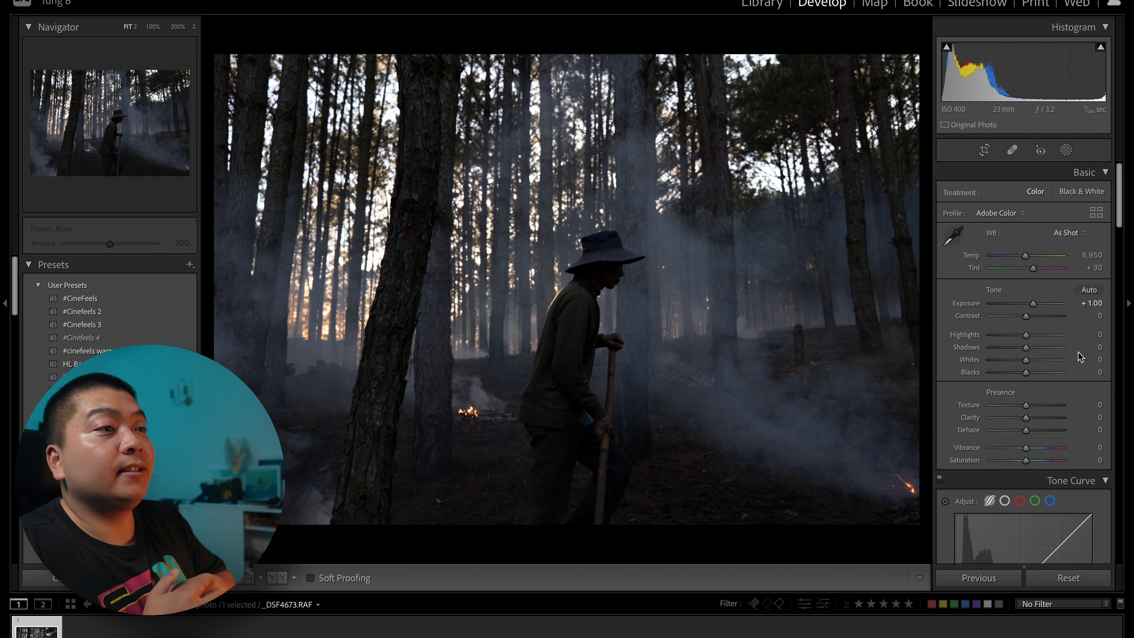
- Set Shadows to +33, Highlights to −48, Whites to +16 and Blacks to +12 in the basic tone adjustments
{"action": "mouse_move", "coordinate": [1024, 349]}
{"action": "left_mouse_down"}
{"action": "mouse_move", "coordinate": [1057, 349]}
{"action": "mouse_move", "coordinate": [1038, 347]}
{"action": "left_mouse_up"}
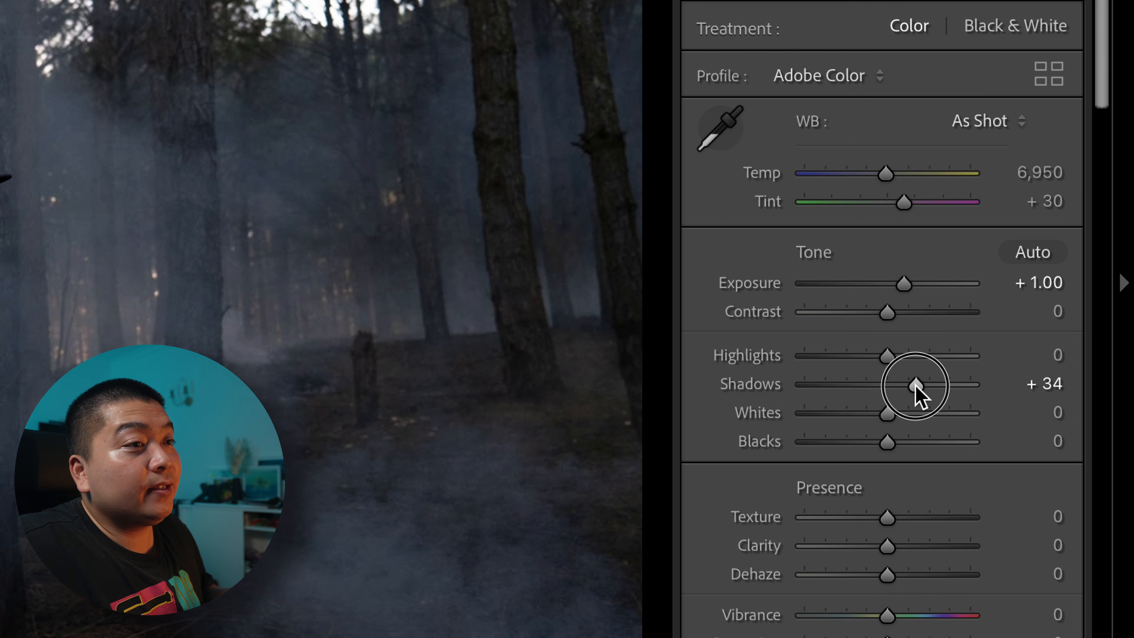
{"action": "left_click_drag", "start_coordinate": [915, 385], "coordinate": [914, 387]}
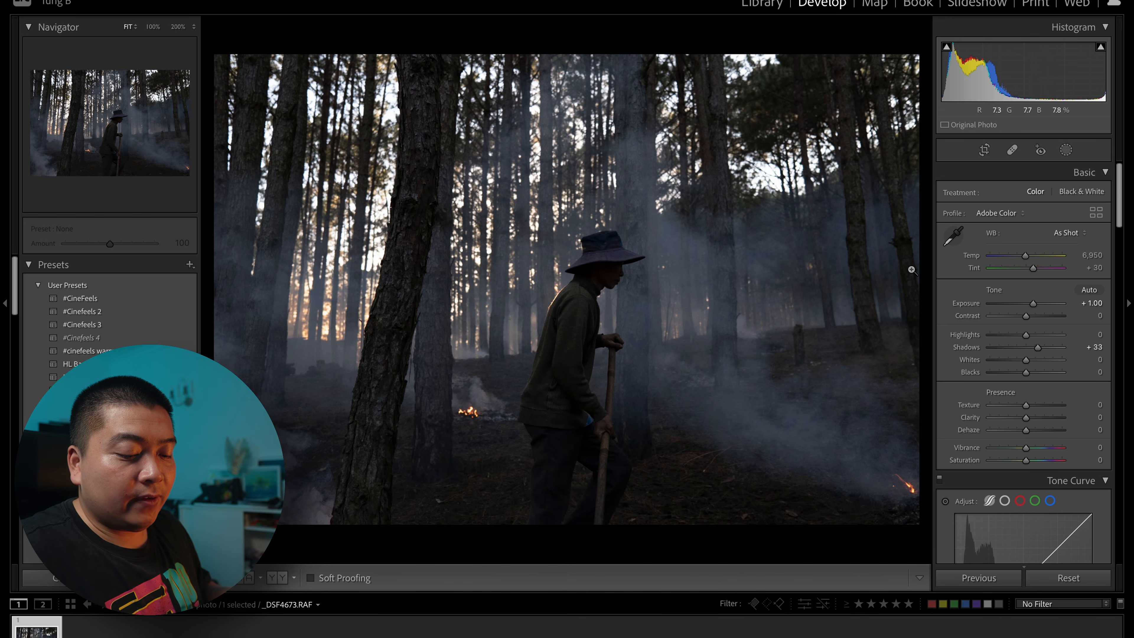
{"action": "key", "text": "backslash"}
{"action": "key", "text": "backslash"}
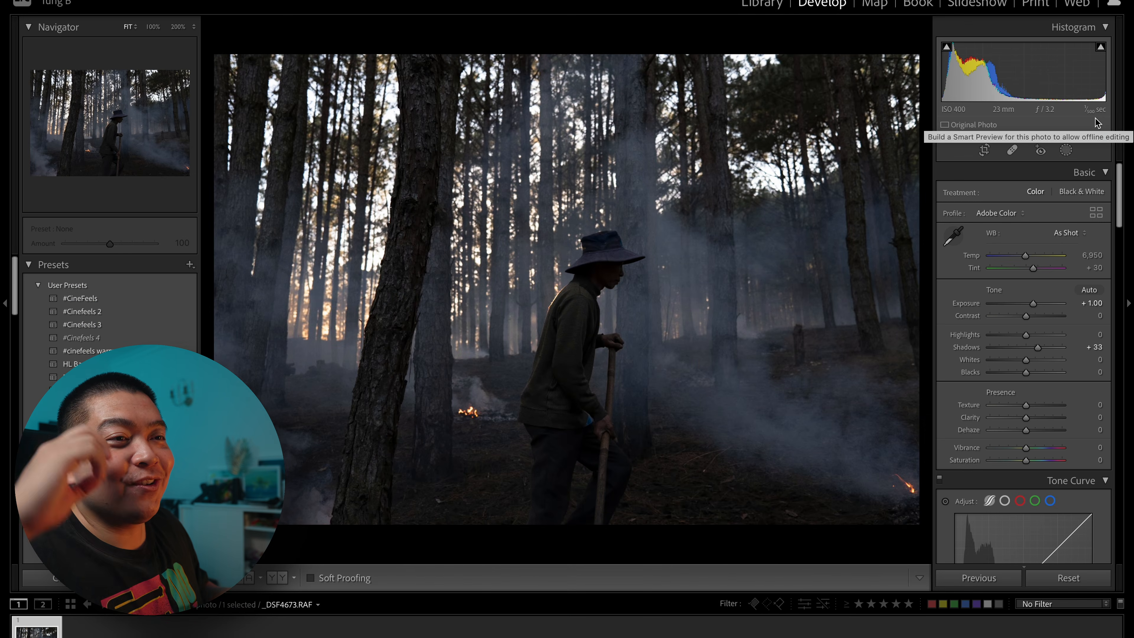
{"action": "left_click_drag", "start_coordinate": [1026, 335], "coordinate": [1017, 335]}
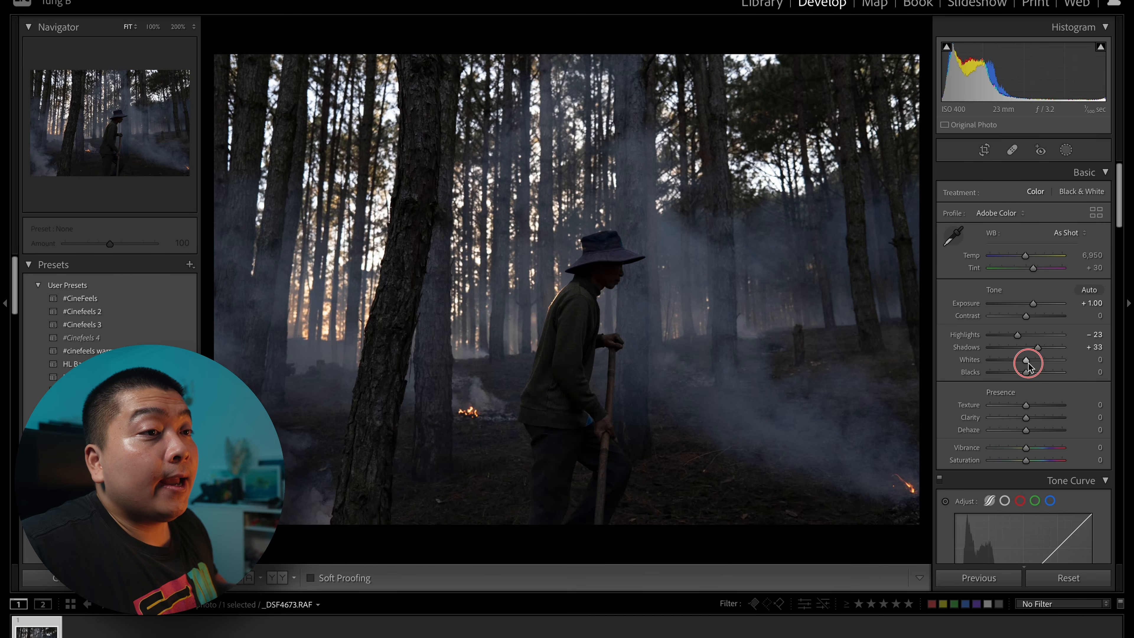
{"action": "mouse_move", "coordinate": [1029, 364]}
{"action": "left_mouse_down"}
{"action": "mouse_move", "coordinate": [1039, 362]}
{"action": "mouse_move", "coordinate": [1015, 336]}
{"action": "mouse_move", "coordinate": [985, 340]}
{"action": "mouse_move", "coordinate": [1033, 361]}
{"action": "mouse_move", "coordinate": [1010, 337]}
{"action": "mouse_move", "coordinate": [1033, 375]}
{"action": "left_mouse_up"}
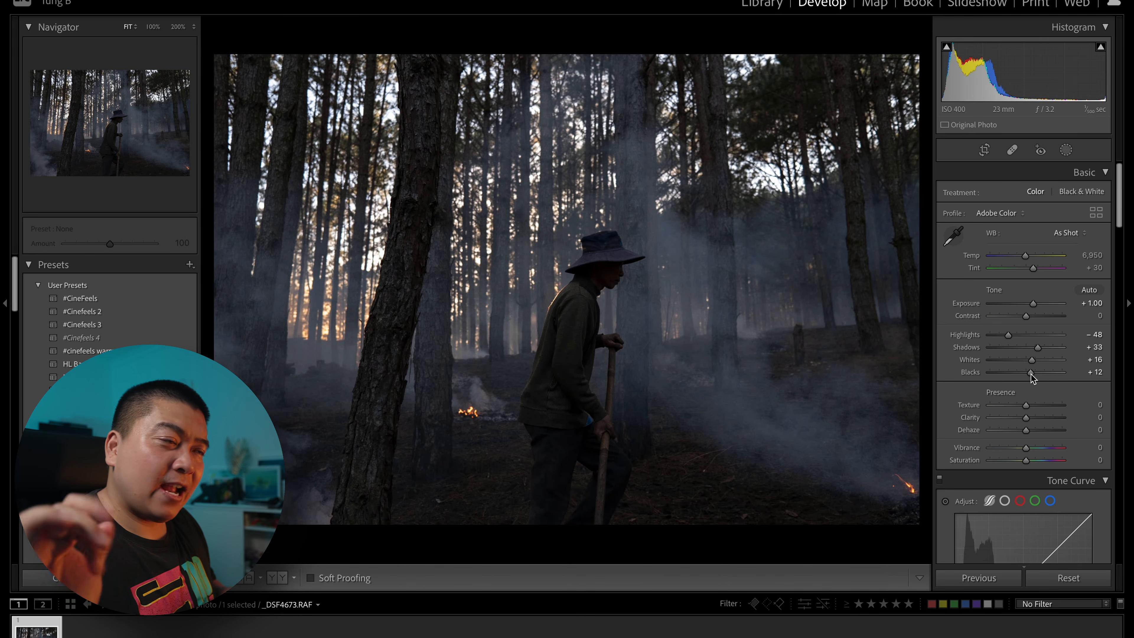
- Shape the RGB point curve with an anchor near input 63 in the shadows and a highlight point at input 184, output 202
{"action": "scroll", "coordinate": [995, 425], "scroll_direction": "down", "scroll_amount": 5}
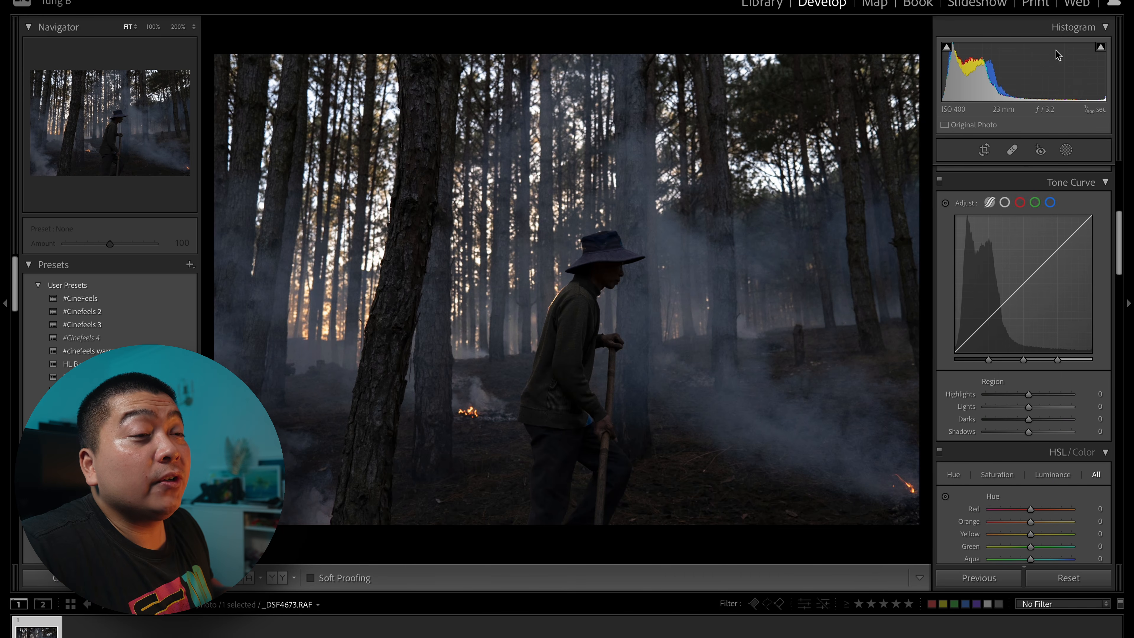
{"action": "left_click", "coordinate": [1005, 202]}
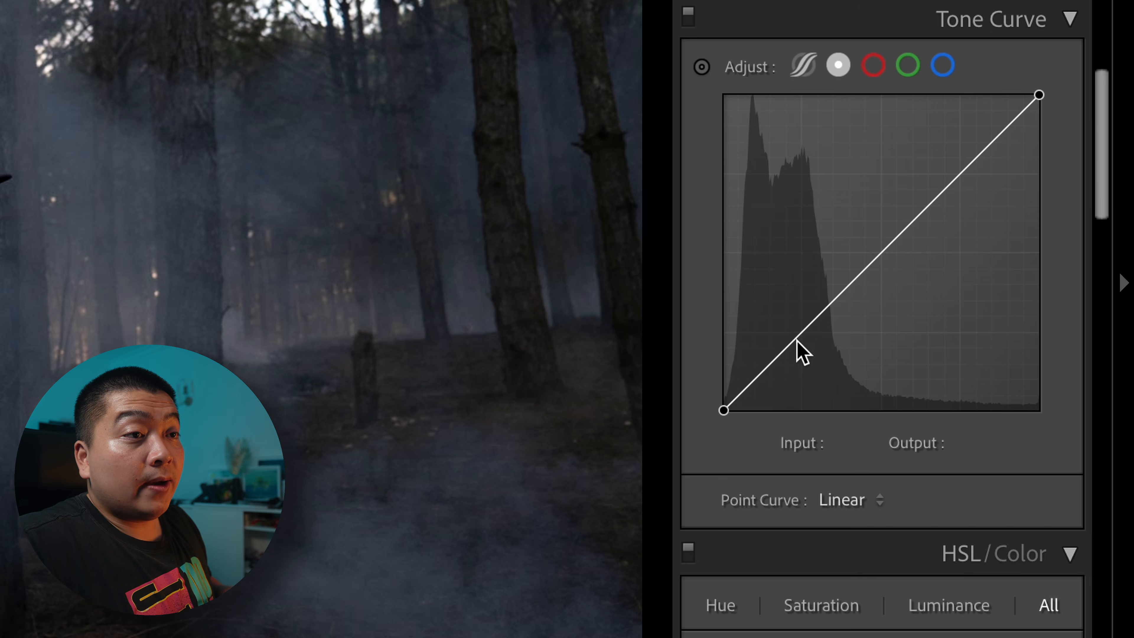
{"action": "left_click", "coordinate": [802, 332]}
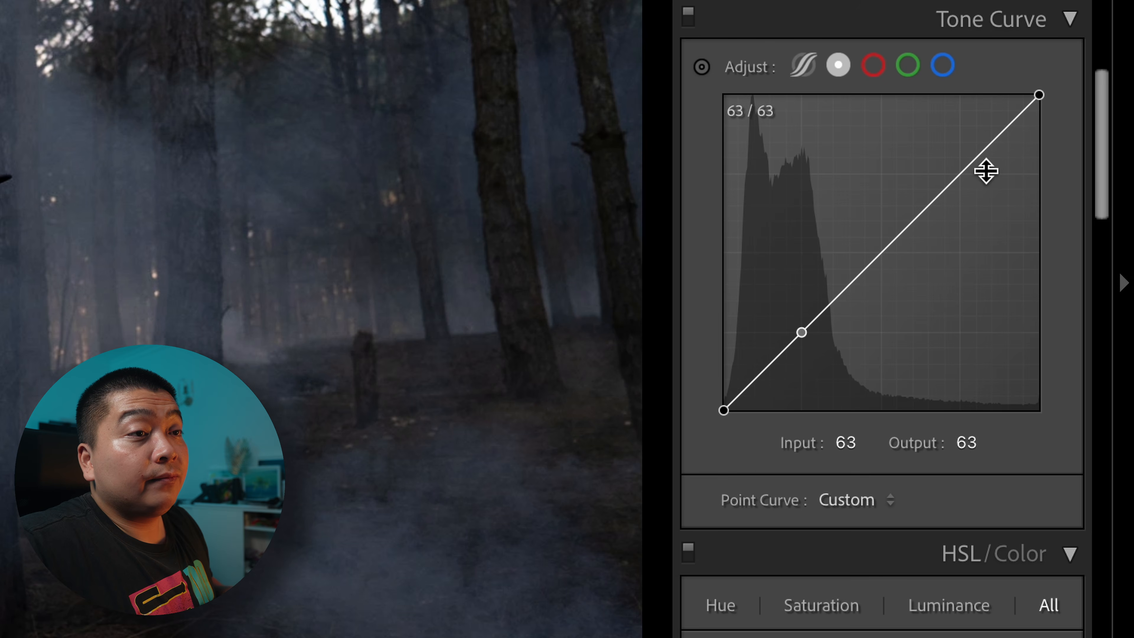
{"action": "left_click", "coordinate": [977, 170]}
{"action": "left_click_drag", "start_coordinate": [977, 170], "coordinate": [968, 154]}
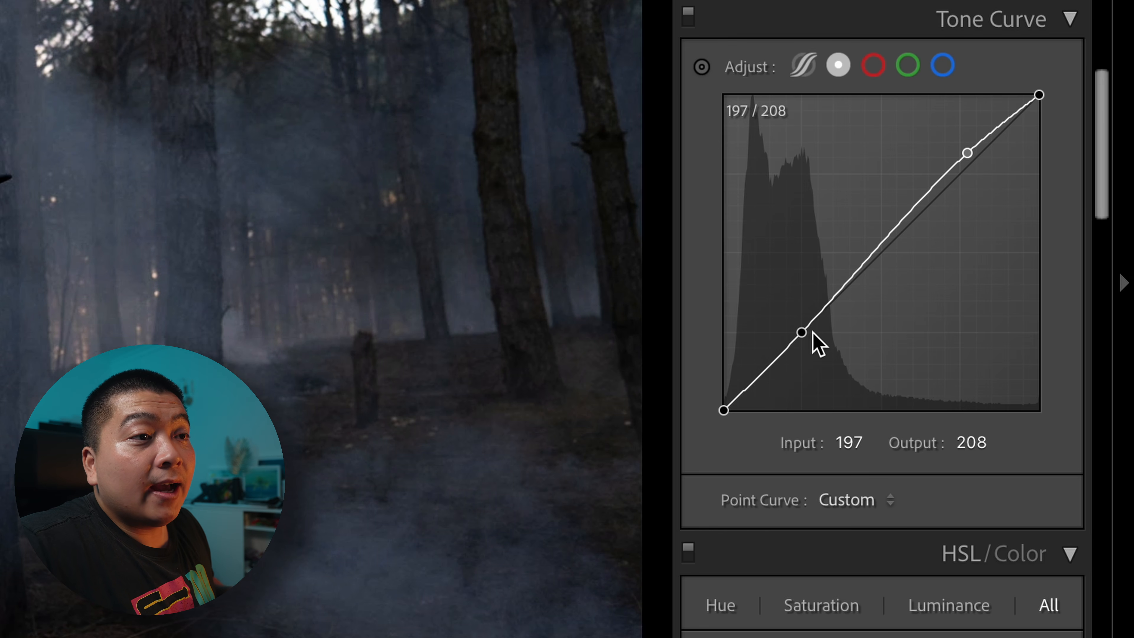
{"action": "left_click_drag", "start_coordinate": [802, 333], "coordinate": [806, 334]}
{"action": "left_click_drag", "start_coordinate": [968, 153], "coordinate": [955, 164]}
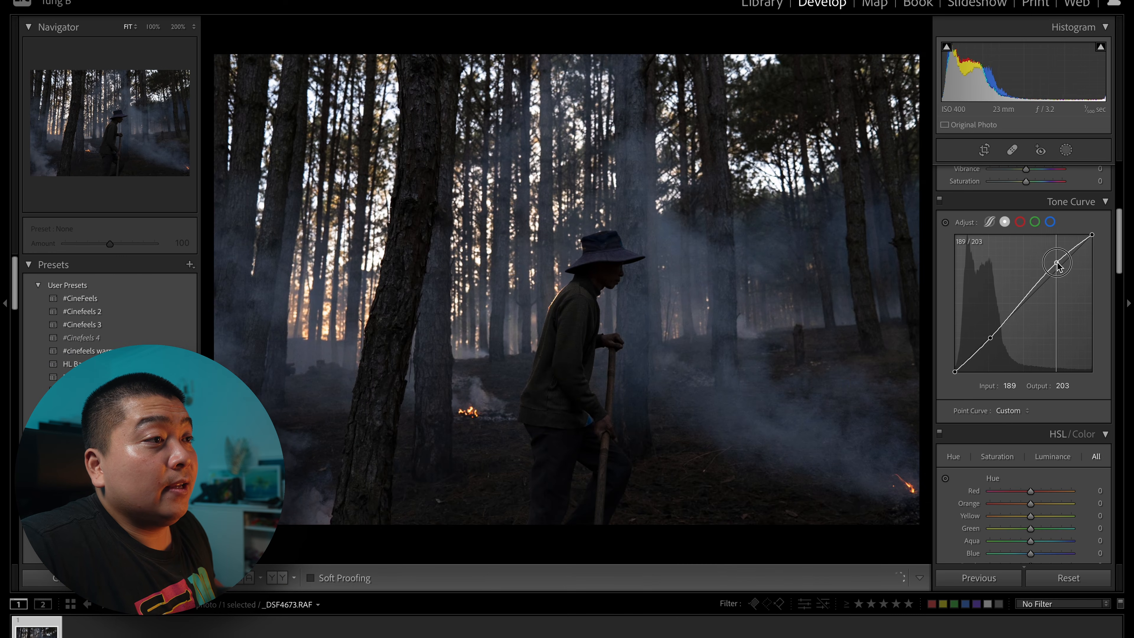
{"action": "left_click_drag", "start_coordinate": [1055, 266], "coordinate": [1054, 265]}
- Shift the HSL hues: Orange to −87, Yellow to −4, Blue to −25, Purple to −17 and Magenta to +21
{"action": "scroll", "coordinate": [1000, 402], "scroll_direction": "up", "scroll_amount": 6}
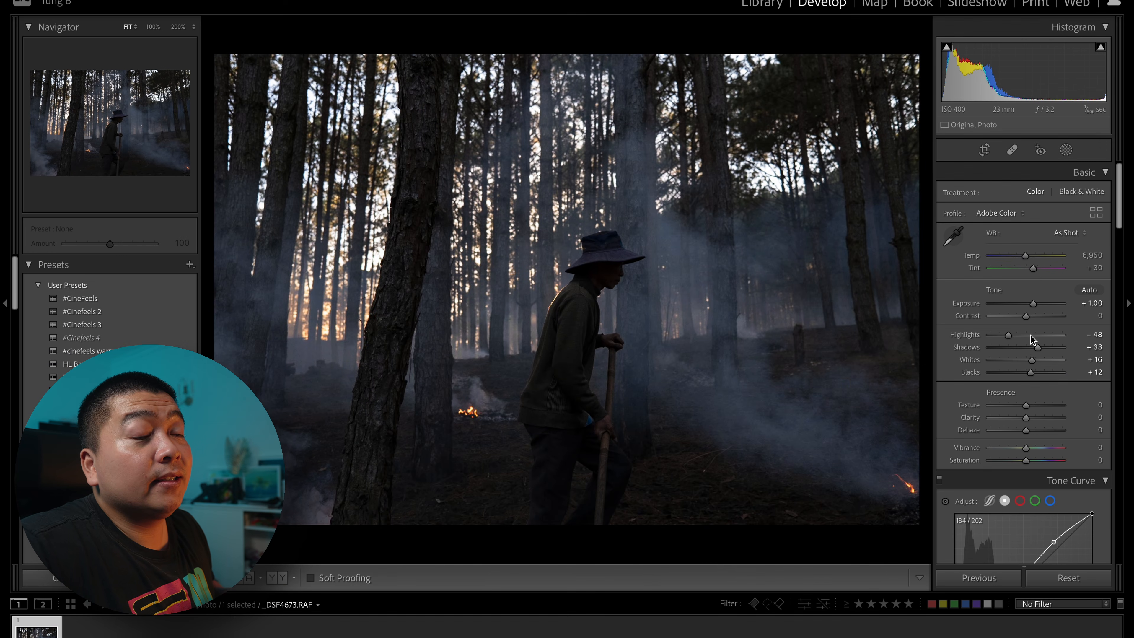
{"action": "scroll", "coordinate": [1056, 334], "scroll_direction": "down", "scroll_amount": 8}
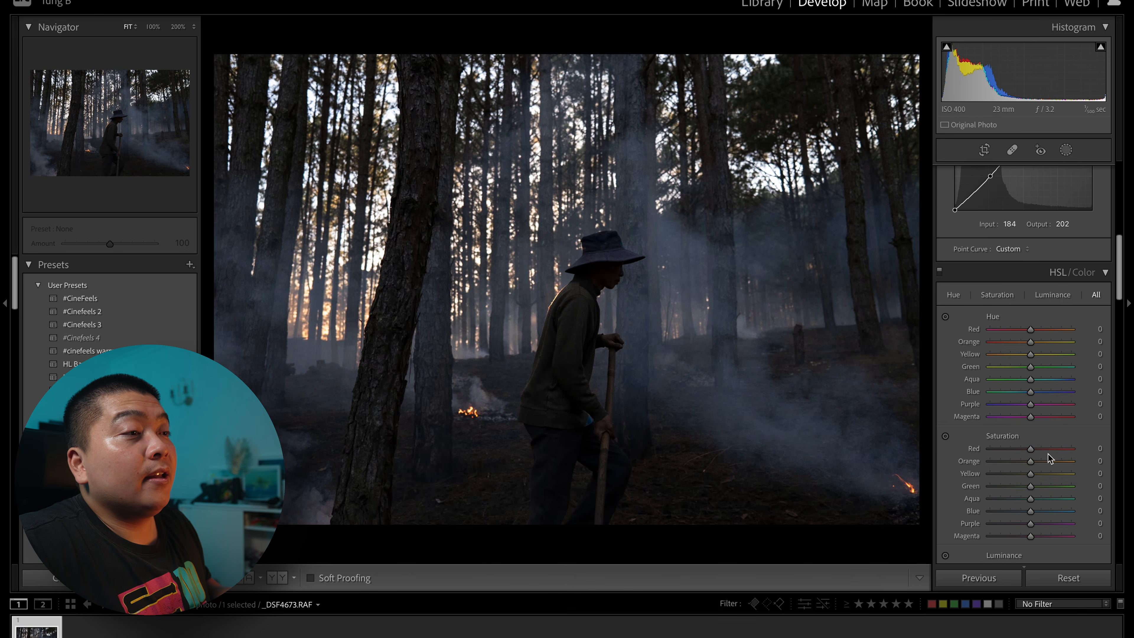
{"action": "scroll", "coordinate": [1062, 307], "scroll_direction": "down", "scroll_amount": 1}
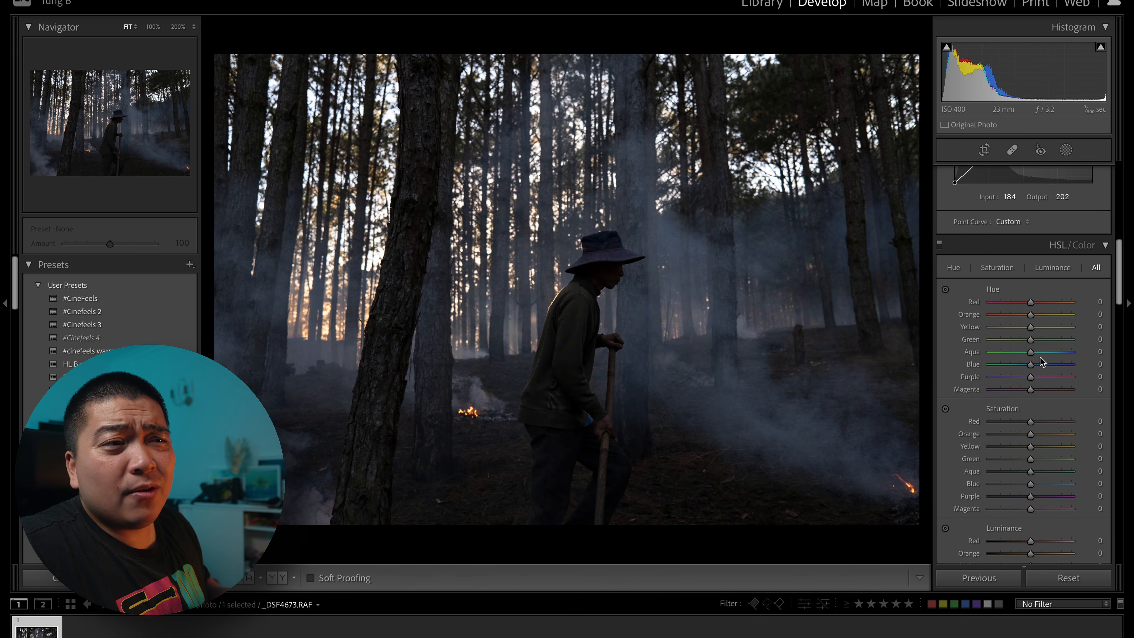
{"action": "mouse_move", "coordinate": [1031, 365]}
{"action": "left_mouse_down"}
{"action": "mouse_move", "coordinate": [987, 368]}
{"action": "mouse_move", "coordinate": [1024, 376]}
{"action": "left_mouse_up"}
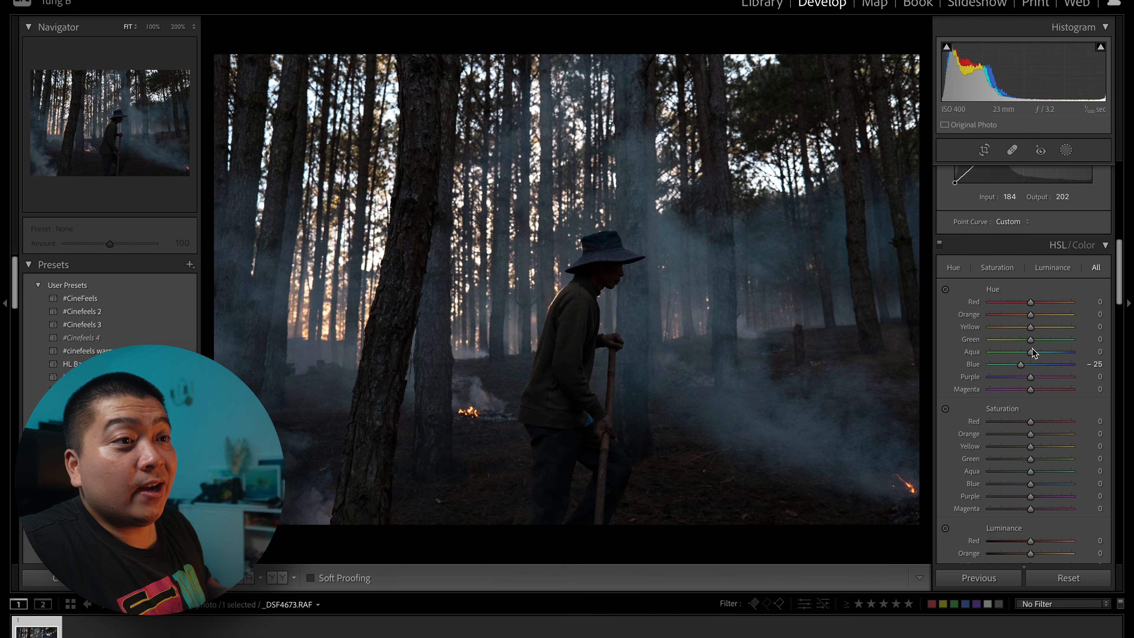
{"action": "left_click_drag", "start_coordinate": [1030, 314], "coordinate": [995, 325]}
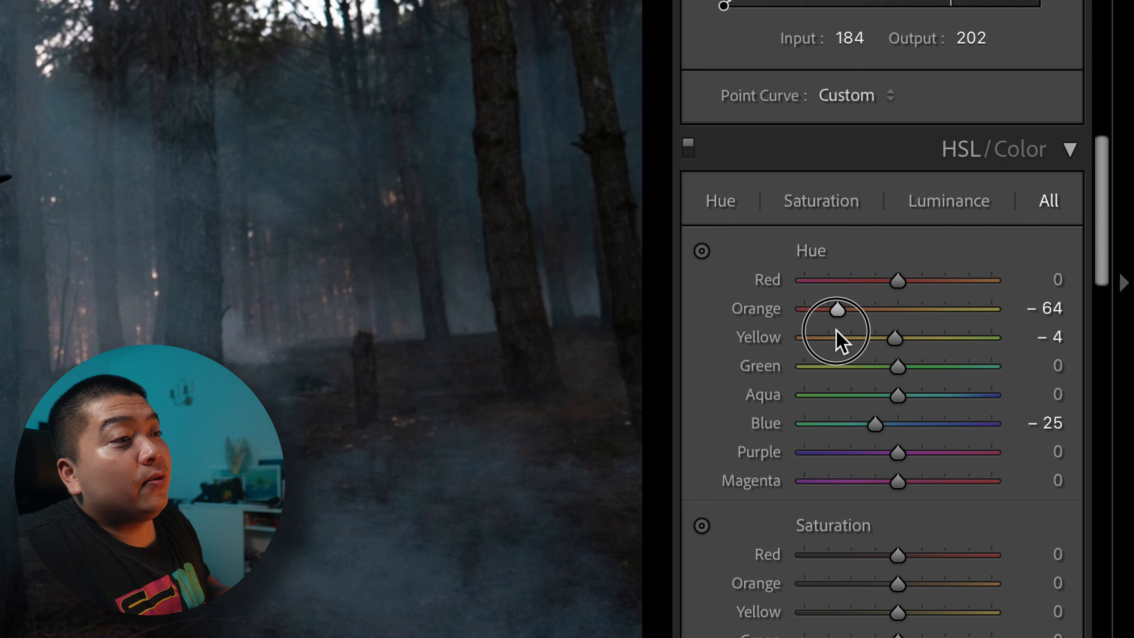
{"action": "left_click_drag", "start_coordinate": [821, 342], "coordinate": [820, 341]}
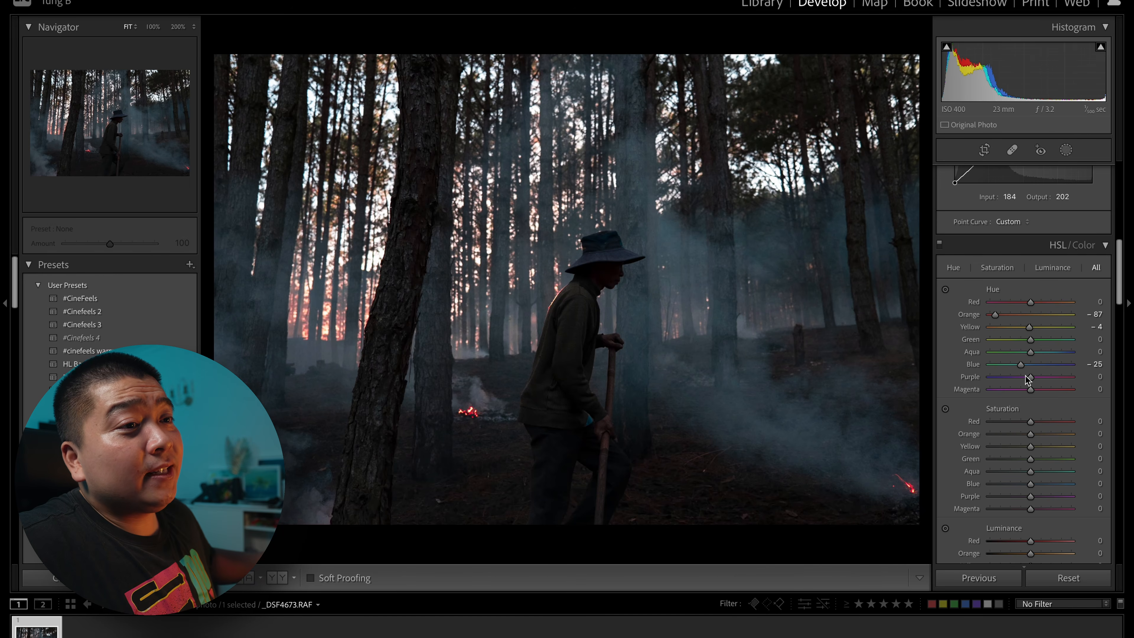
{"action": "mouse_move", "coordinate": [1028, 380]}
{"action": "left_mouse_down"}
{"action": "mouse_move", "coordinate": [996, 379]}
{"action": "mouse_move", "coordinate": [1085, 378]}
{"action": "mouse_move", "coordinate": [1013, 380]}
{"action": "mouse_move", "coordinate": [1037, 395]}
{"action": "mouse_move", "coordinate": [1058, 392]}
{"action": "mouse_move", "coordinate": [969, 380]}
{"action": "mouse_move", "coordinate": [1116, 386]}
{"action": "mouse_move", "coordinate": [1026, 387]}
{"action": "left_mouse_up"}
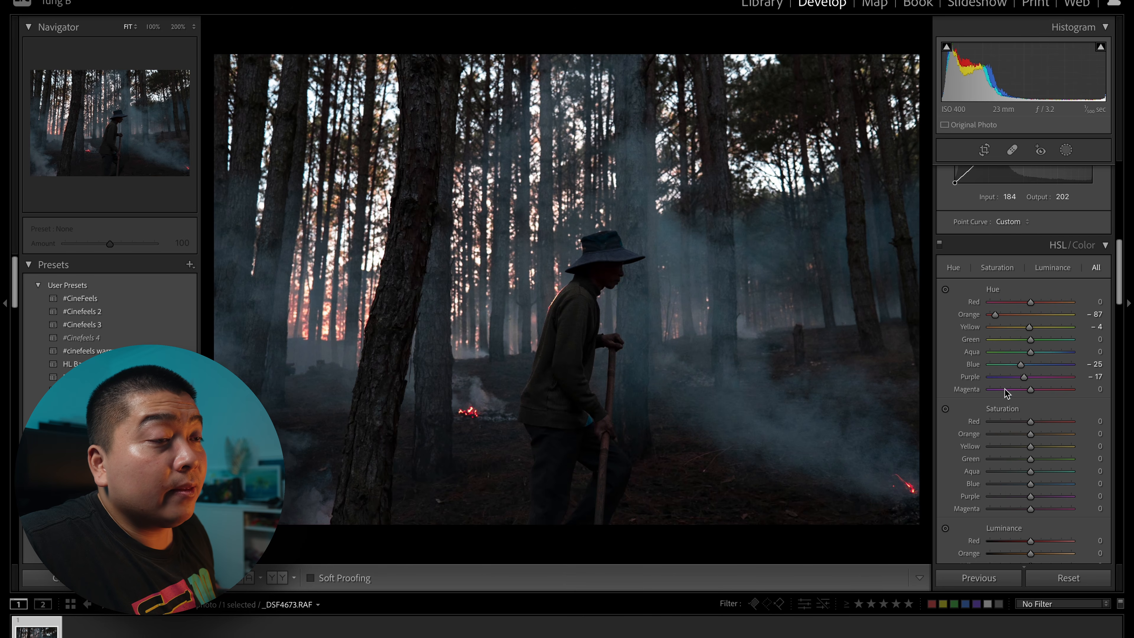
{"action": "mouse_move", "coordinate": [1026, 387]}
{"action": "left_mouse_down"}
{"action": "mouse_move", "coordinate": [987, 388]}
{"action": "mouse_move", "coordinate": [1075, 386]}
{"action": "mouse_move", "coordinate": [1027, 394]}
{"action": "mouse_move", "coordinate": [1037, 394]}
{"action": "left_mouse_up"}
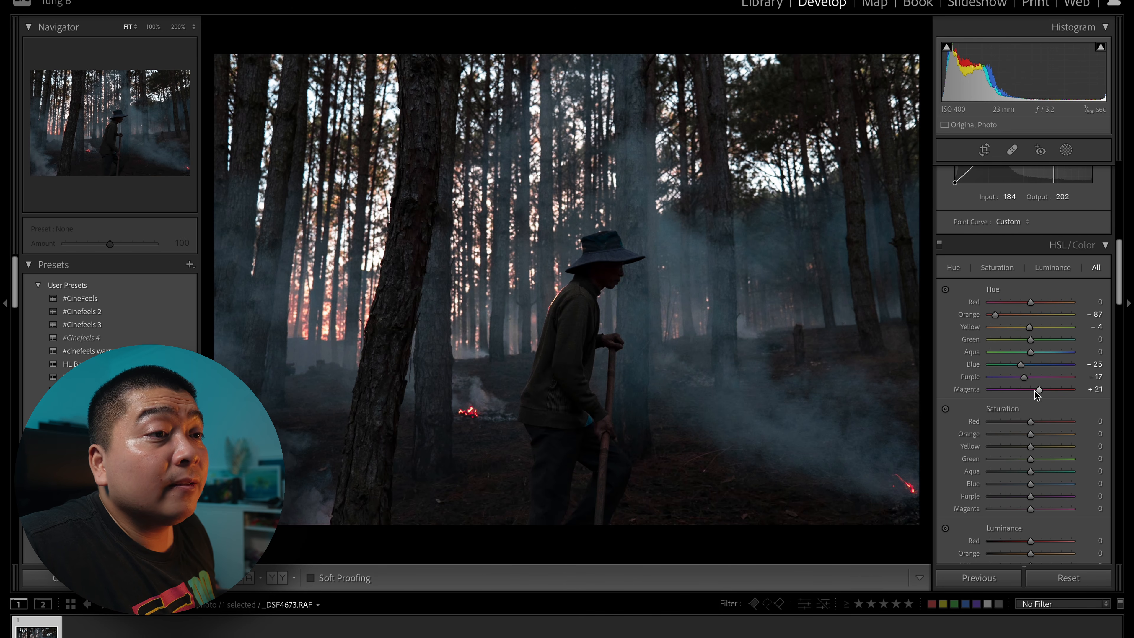
- Set the Orange saturation to −24 and Blue saturation to −23, and try the Red luminance at −6
{"action": "scroll", "coordinate": [1030, 396], "scroll_direction": "down", "scroll_amount": 10}
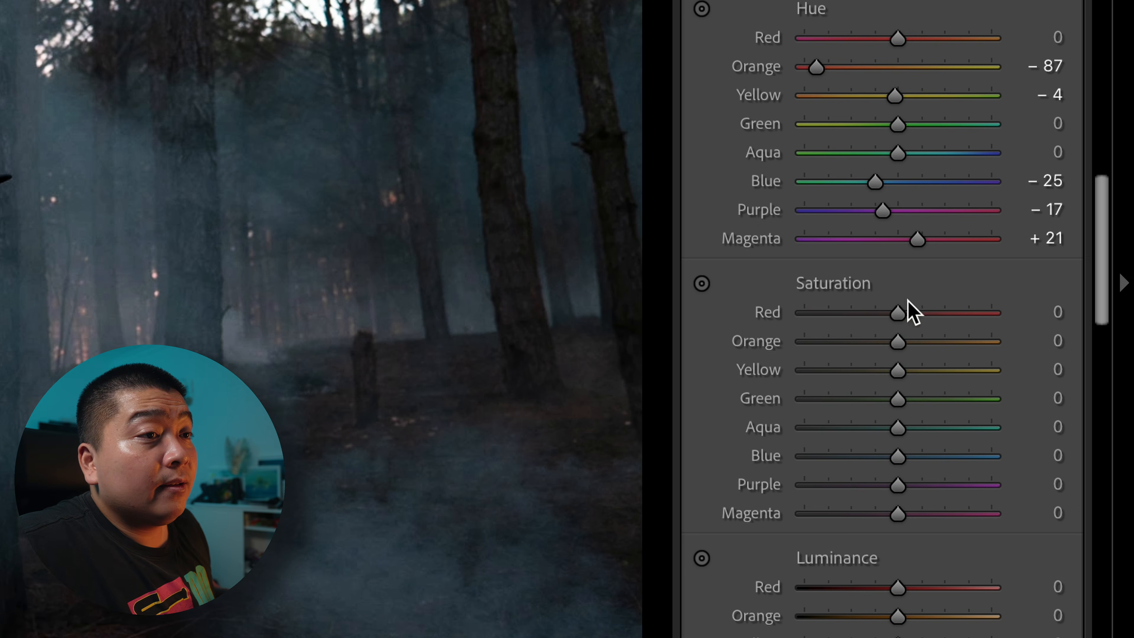
{"action": "mouse_move", "coordinate": [897, 342]}
{"action": "left_mouse_down"}
{"action": "mouse_move", "coordinate": [767, 370]}
{"action": "mouse_move", "coordinate": [1129, 372]}
{"action": "mouse_move", "coordinate": [891, 367]}
{"action": "mouse_move", "coordinate": [901, 349]}
{"action": "mouse_move", "coordinate": [860, 355]}
{"action": "mouse_move", "coordinate": [906, 355]}
{"action": "mouse_move", "coordinate": [884, 354]}
{"action": "mouse_move", "coordinate": [995, 319]}
{"action": "mouse_move", "coordinate": [701, 324]}
{"action": "mouse_move", "coordinate": [1131, 337]}
{"action": "mouse_move", "coordinate": [1130, 325]}
{"action": "mouse_move", "coordinate": [818, 327]}
{"action": "mouse_move", "coordinate": [1025, 325]}
{"action": "mouse_move", "coordinate": [898, 324]}
{"action": "left_mouse_up"}
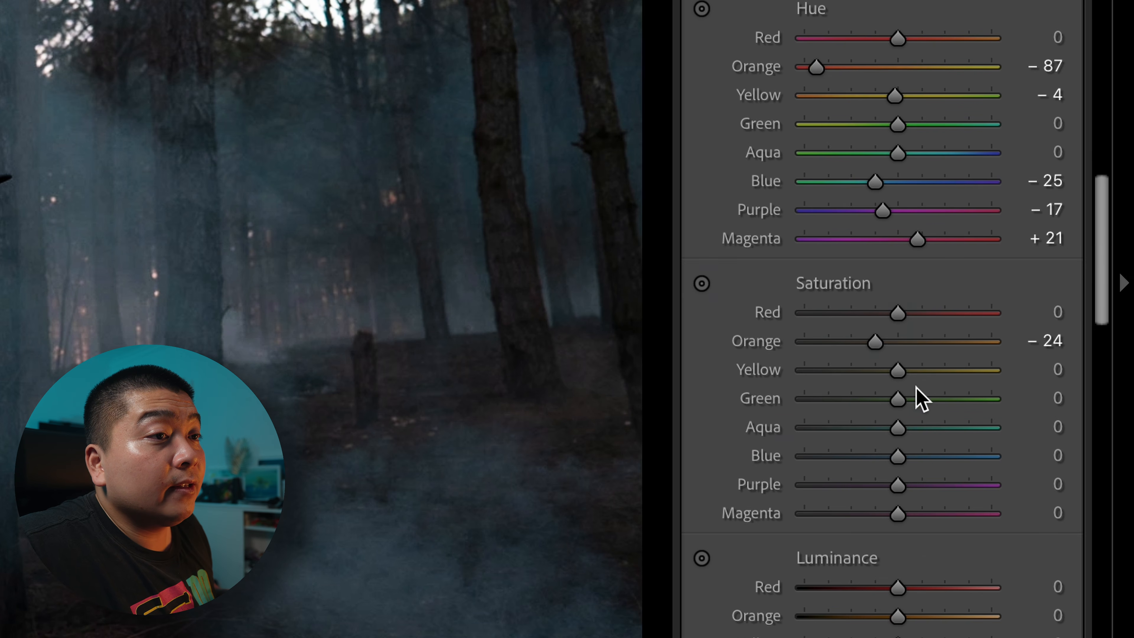
{"action": "left_click_drag", "start_coordinate": [898, 455], "coordinate": [1003, 468]}
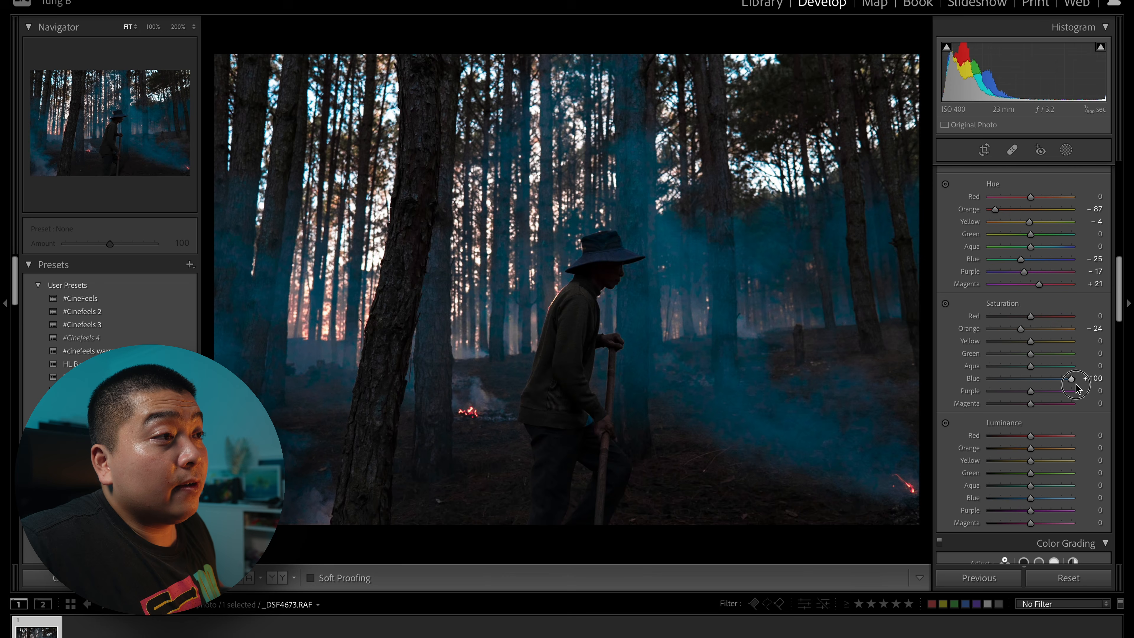
{"action": "left_click_drag", "start_coordinate": [1076, 388], "coordinate": [1020, 379]}
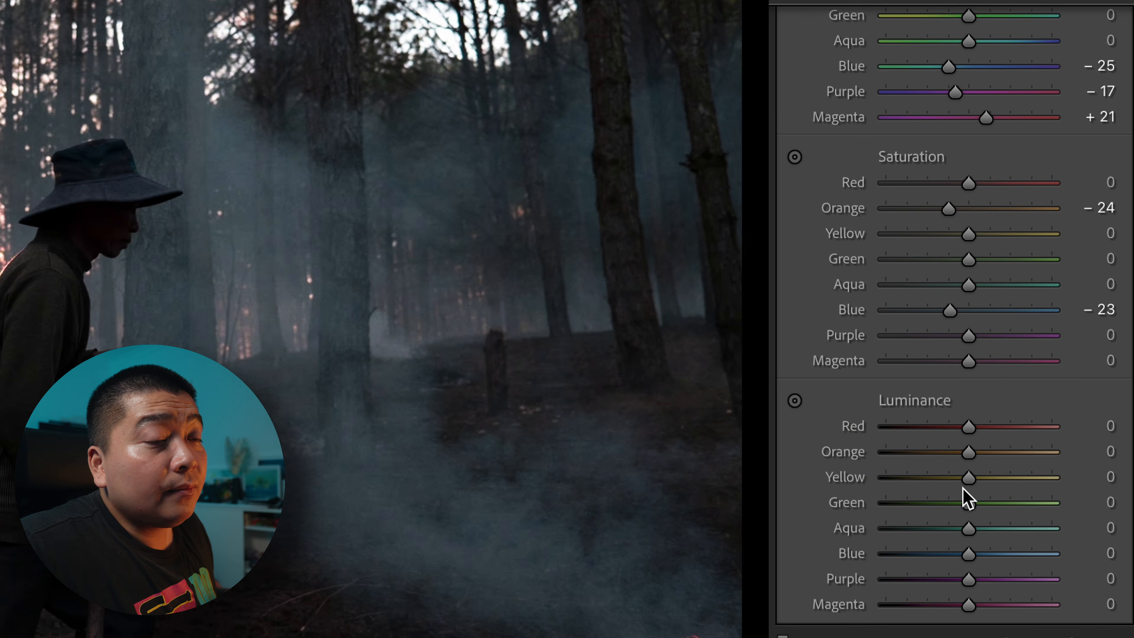
{"action": "mouse_move", "coordinate": [972, 430]}
{"action": "left_mouse_down"}
{"action": "mouse_move", "coordinate": [1015, 430]}
{"action": "mouse_move", "coordinate": [968, 429]}
{"action": "left_mouse_up"}
{"action": "double_click", "coordinate": [972, 428]}
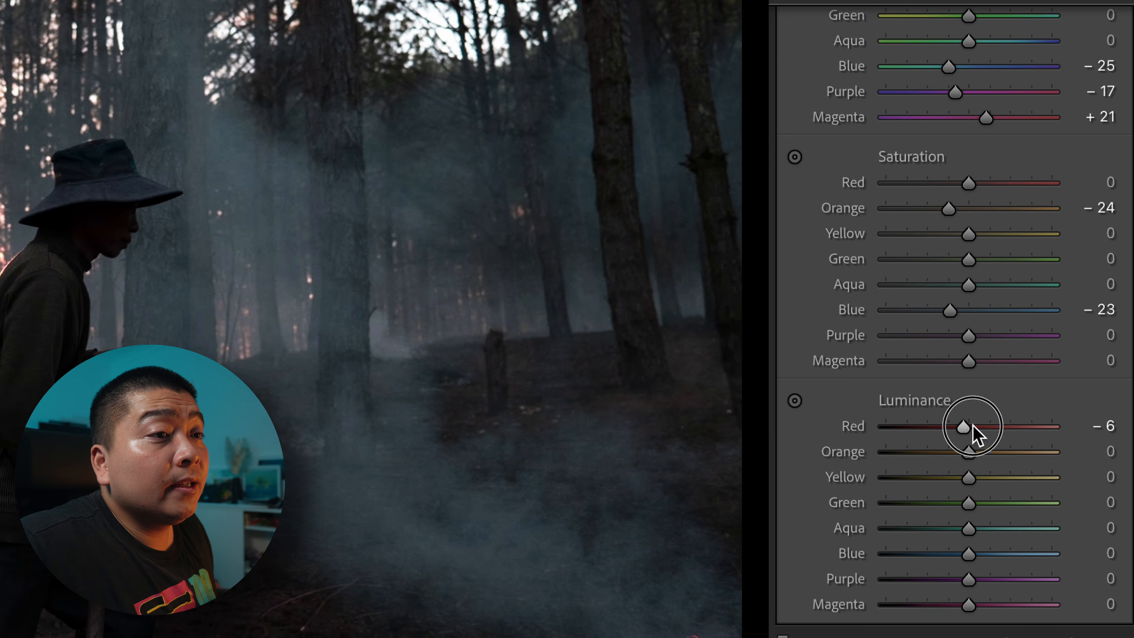
- Tint the Color Grading shadows with a low-saturation teal-blue and slightly lower the shadow luminance
{"action": "scroll", "coordinate": [935, 432], "scroll_direction": "down", "scroll_amount": 10}
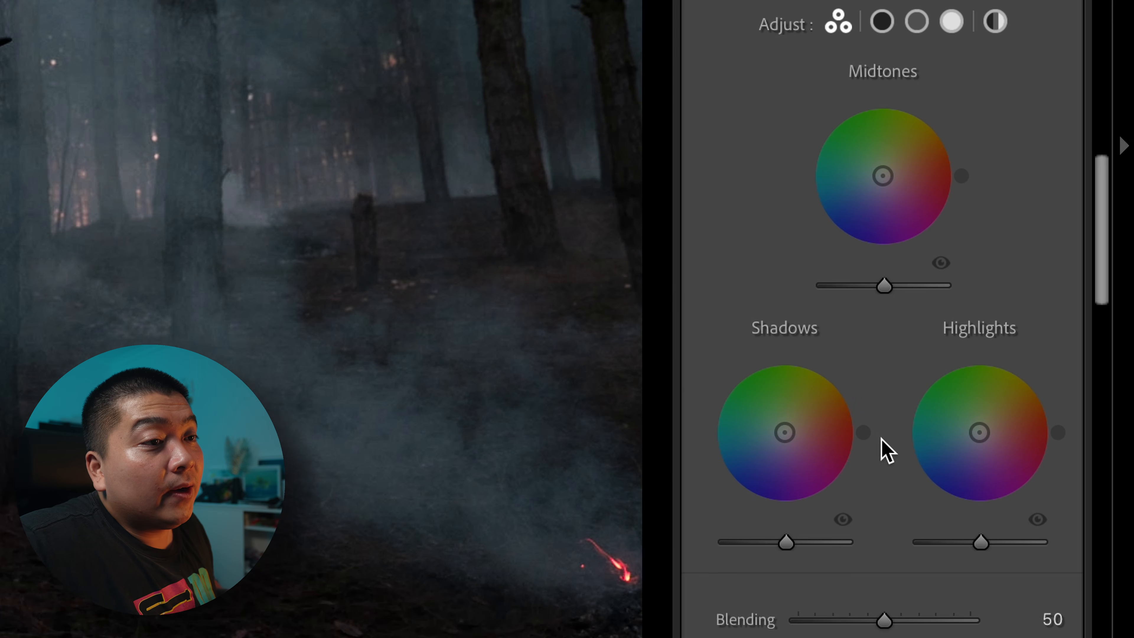
{"action": "left_click_drag", "start_coordinate": [862, 432], "coordinate": [711, 460]}
{"action": "left_click_drag", "start_coordinate": [789, 439], "coordinate": [772, 436]}
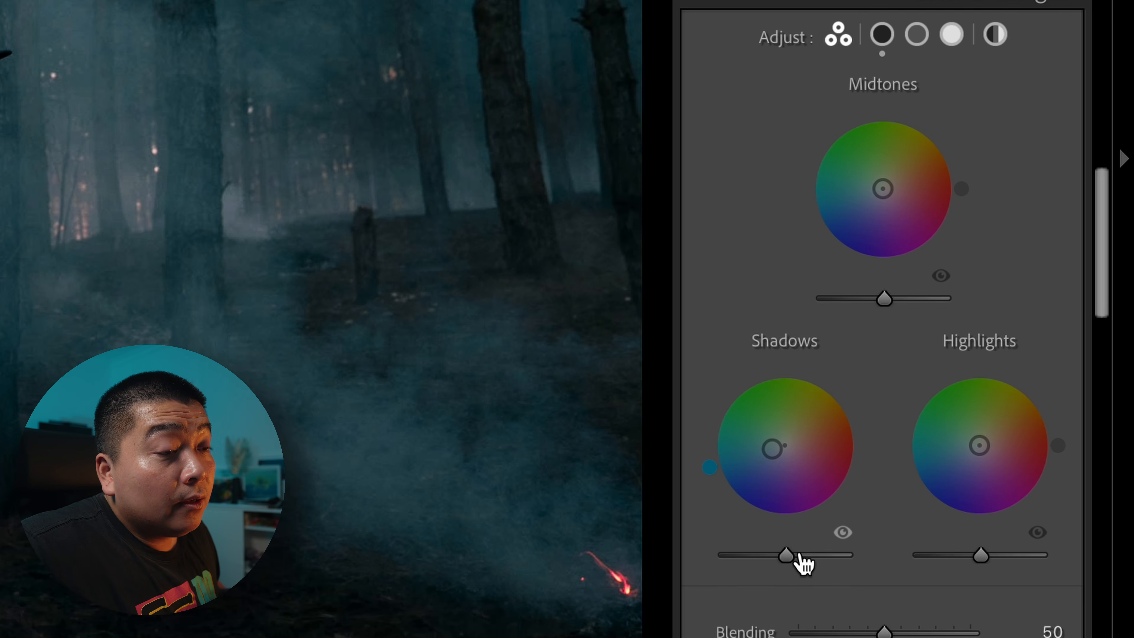
{"action": "left_click_drag", "start_coordinate": [981, 476], "coordinate": [993, 476]}
{"action": "left_click_drag", "start_coordinate": [811, 556], "coordinate": [773, 563]}
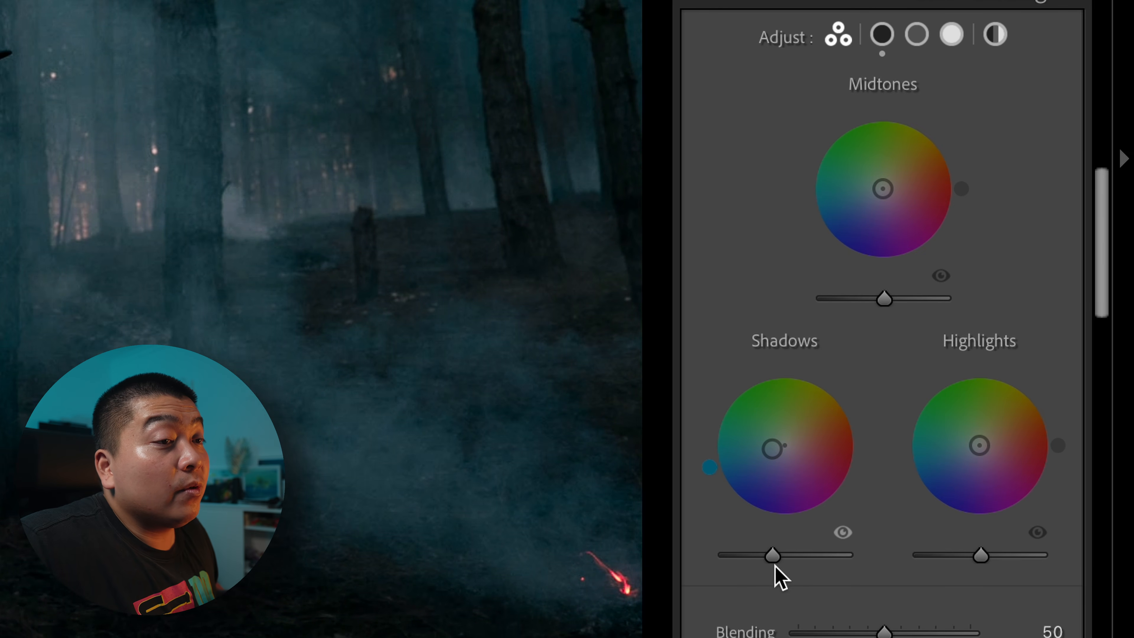
- Raise the Color Grading highlight luminance to +27 and try fully saturated yellow, blue and green tints in the highlights
{"action": "left_click_drag", "start_coordinate": [980, 556], "coordinate": [1129, 556]}
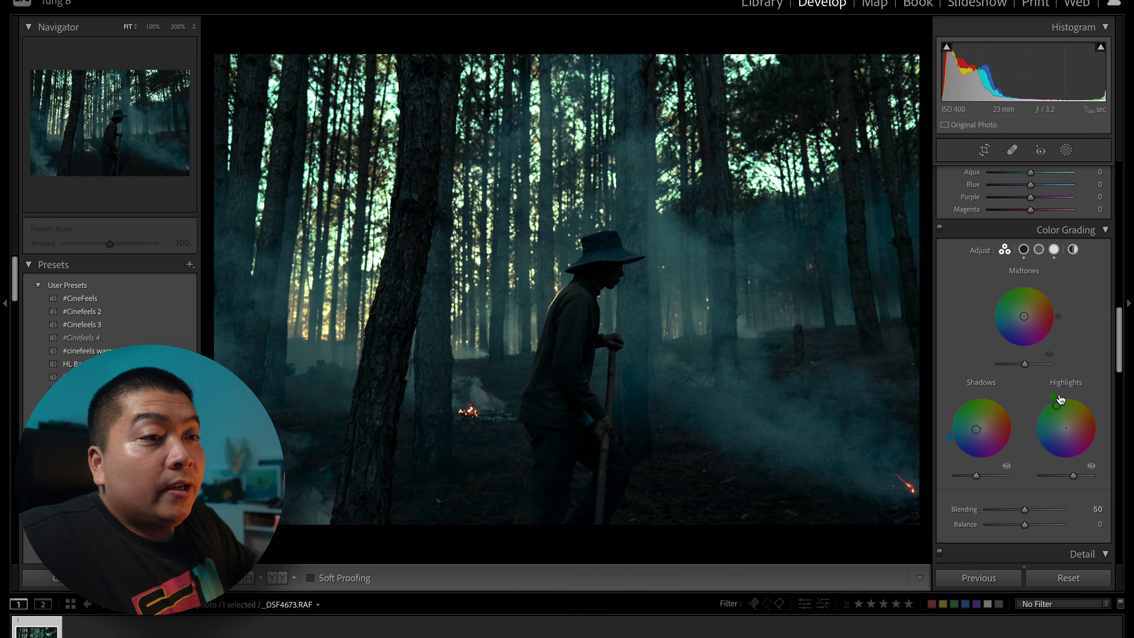
{"action": "left_click_drag", "start_coordinate": [1061, 399], "coordinate": [1064, 397]}
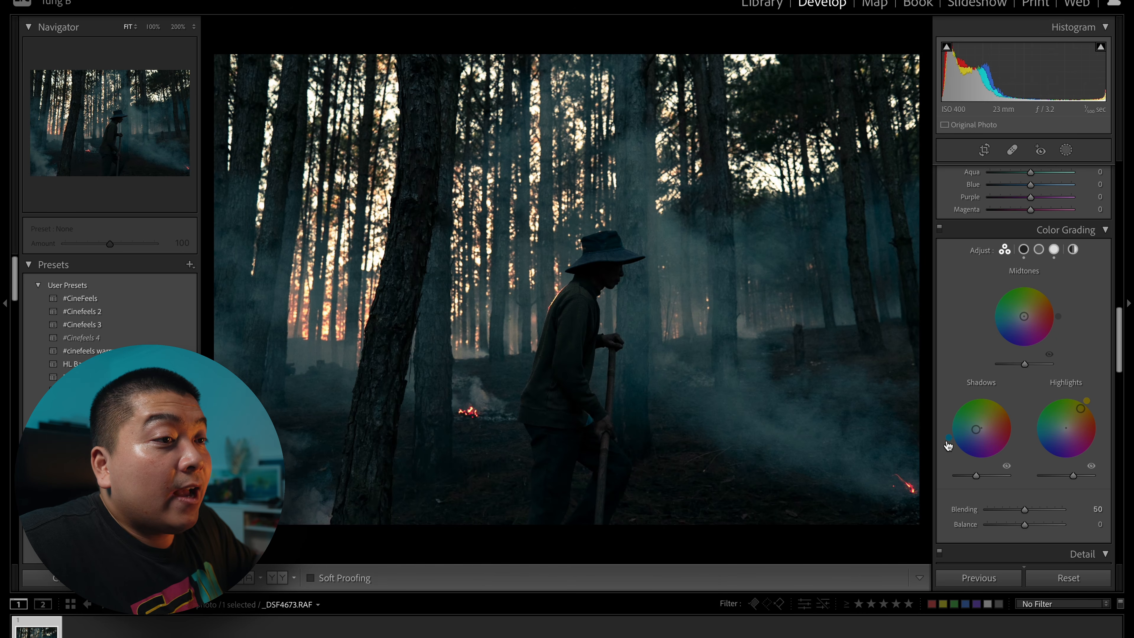
{"action": "left_click_drag", "start_coordinate": [1081, 407], "coordinate": [1042, 425]}
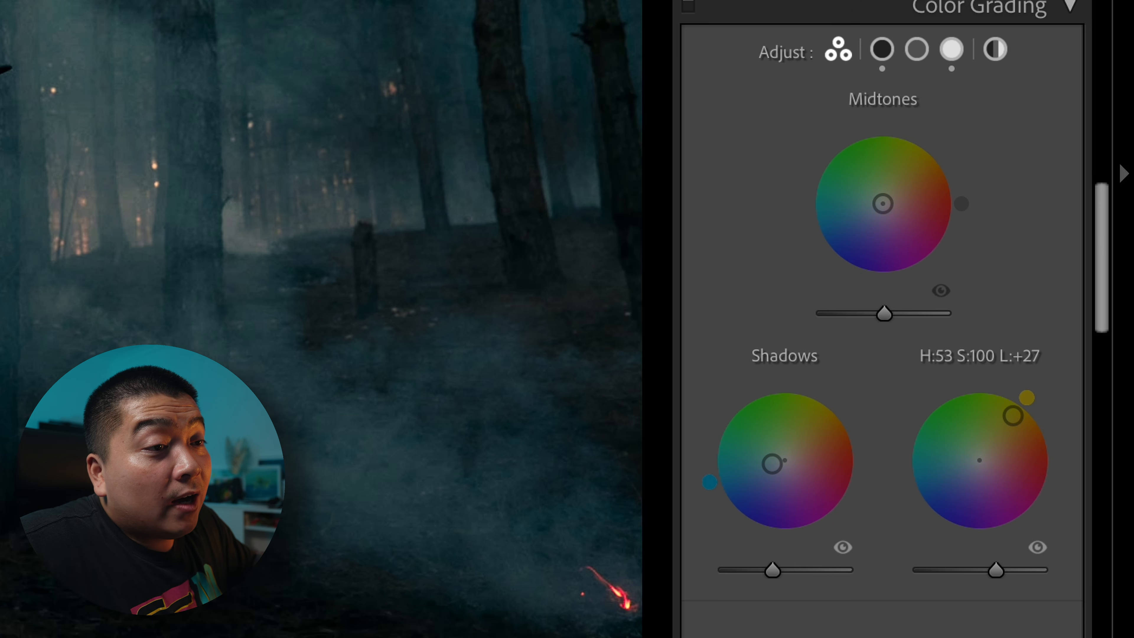
{"action": "left_click_drag", "start_coordinate": [923, 454], "coordinate": [926, 476]}
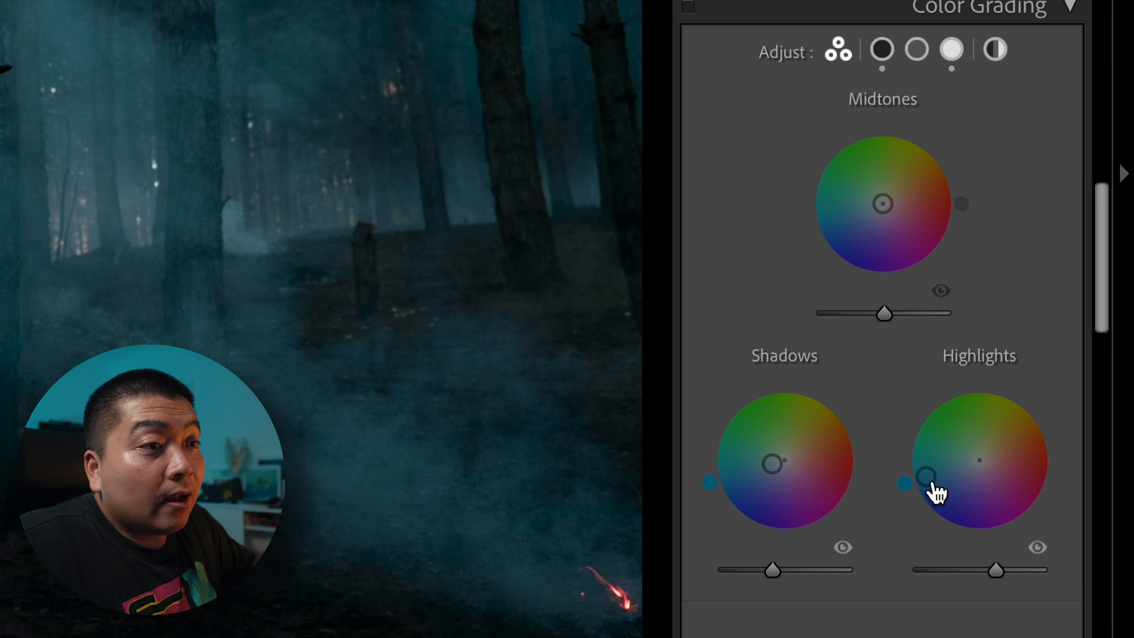
{"action": "left_click_drag", "start_coordinate": [929, 480], "coordinate": [957, 408]}
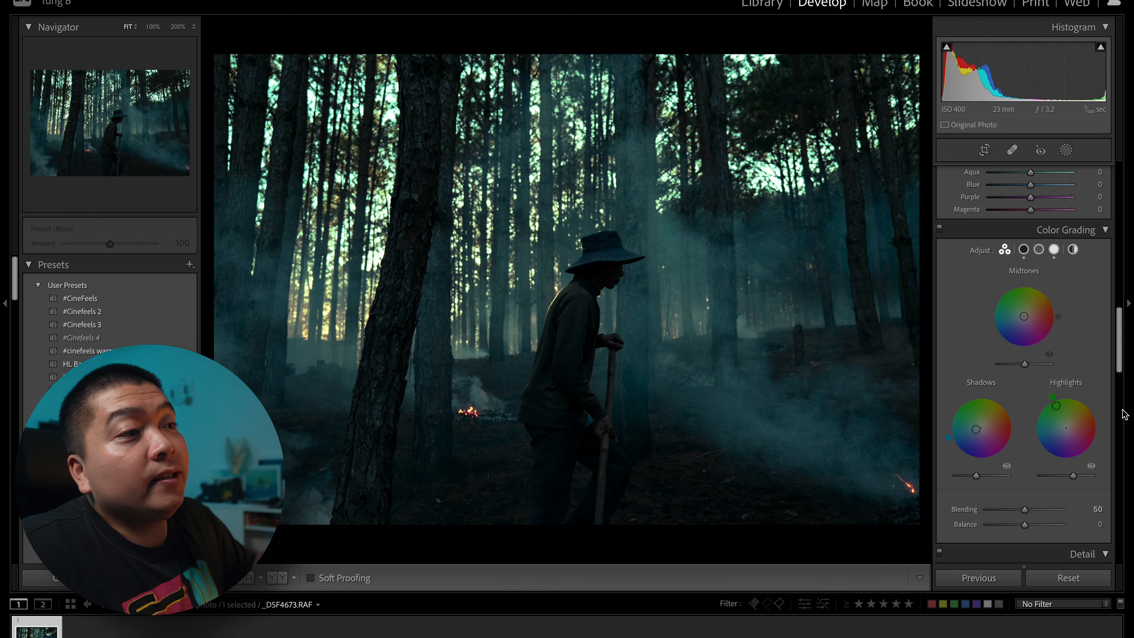
- Reduce the highlight tint to a faint green at hue 114, compare it on and off, and raise the highlight luminance slightly
{"action": "left_click_drag", "start_coordinate": [1055, 405], "coordinate": [1055, 406]}
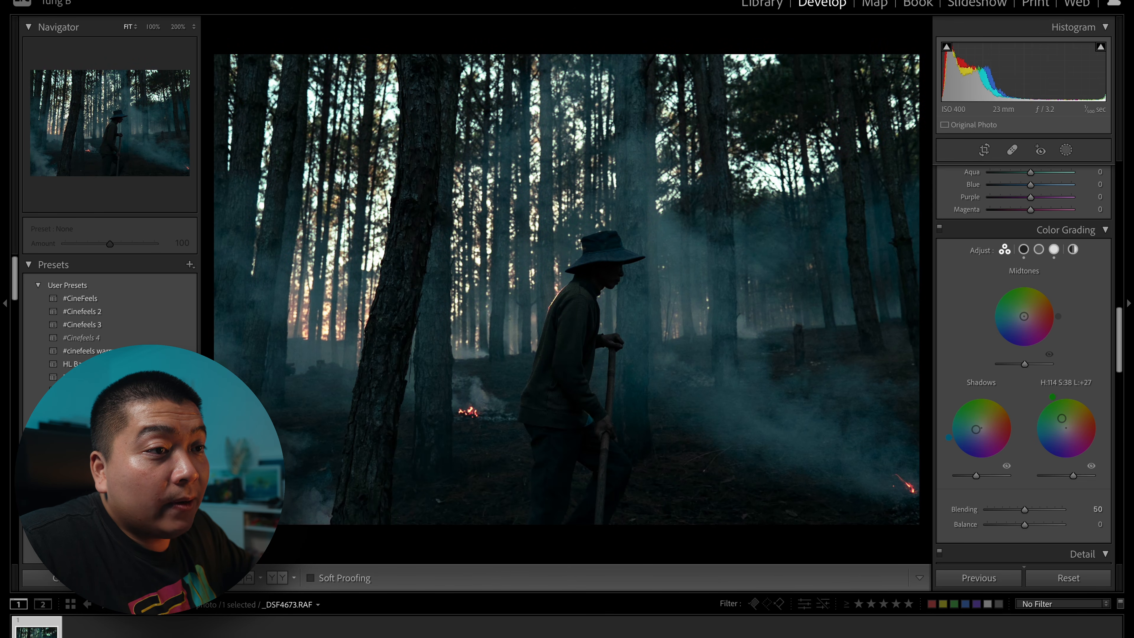
{"action": "left_click_drag", "start_coordinate": [1063, 422], "coordinate": [1065, 428]}
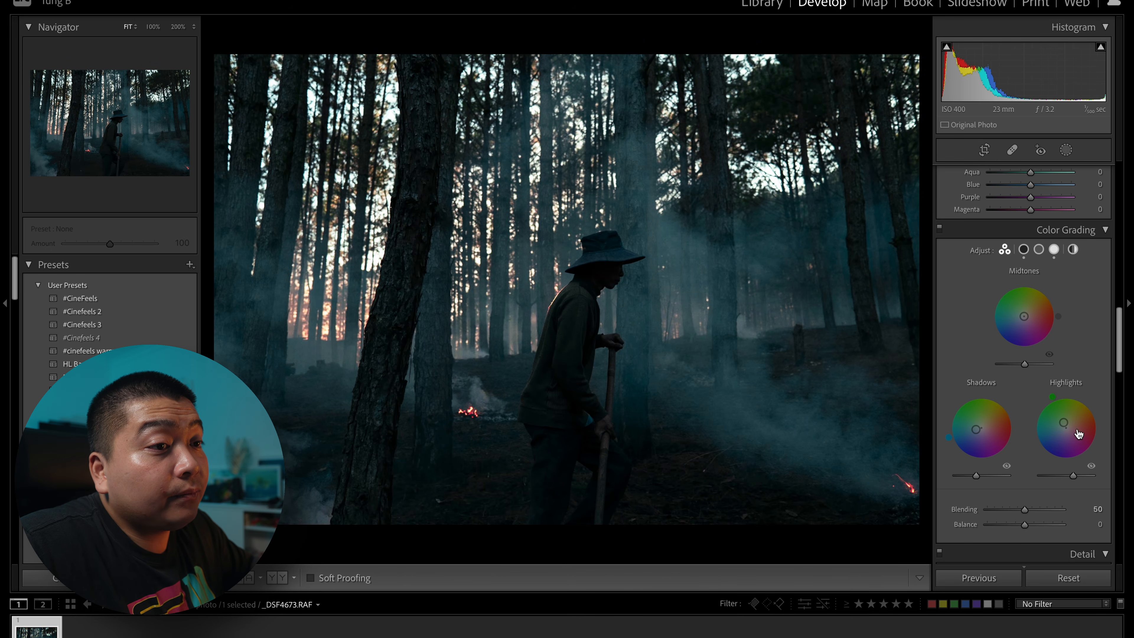
{"action": "left_click", "coordinate": [1093, 467]}
{"action": "left_click", "coordinate": [1093, 466]}
{"action": "left_click", "coordinate": [1092, 465]}
{"action": "mouse_move", "coordinate": [1073, 475]}
{"action": "left_mouse_down"}
{"action": "mouse_move", "coordinate": [1050, 474]}
{"action": "mouse_move", "coordinate": [1077, 480]}
{"action": "left_mouse_up"}
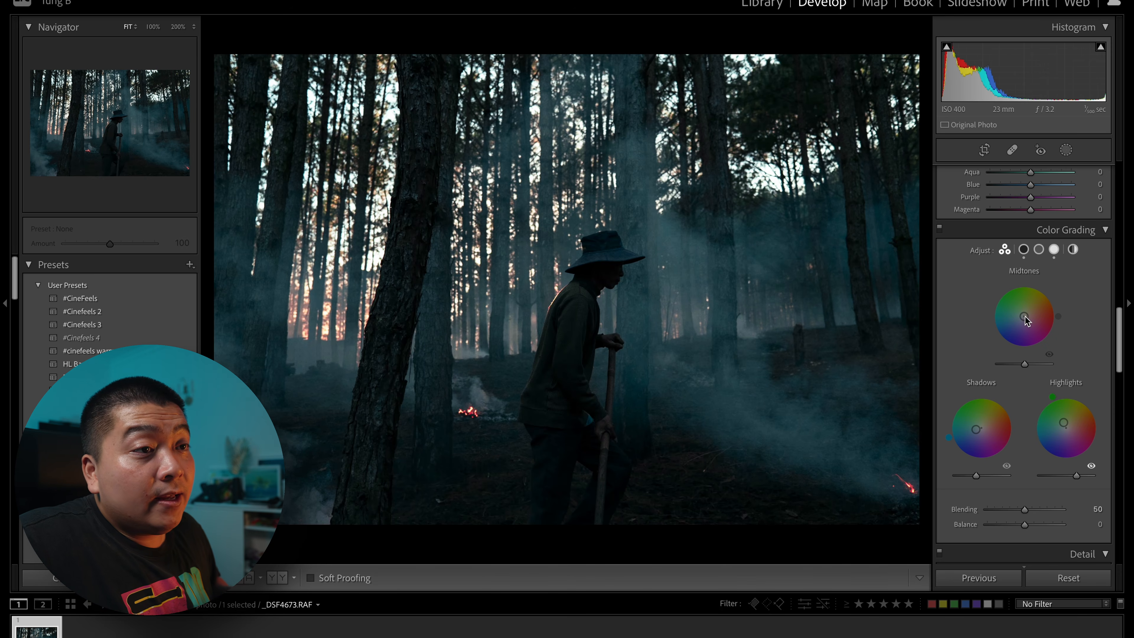
- Test saturated blue, green and teal midtone tints, and settle the Color Grading midtones on hue 184 with saturation 6
{"action": "left_click_drag", "start_coordinate": [1023, 316], "coordinate": [1002, 327]}
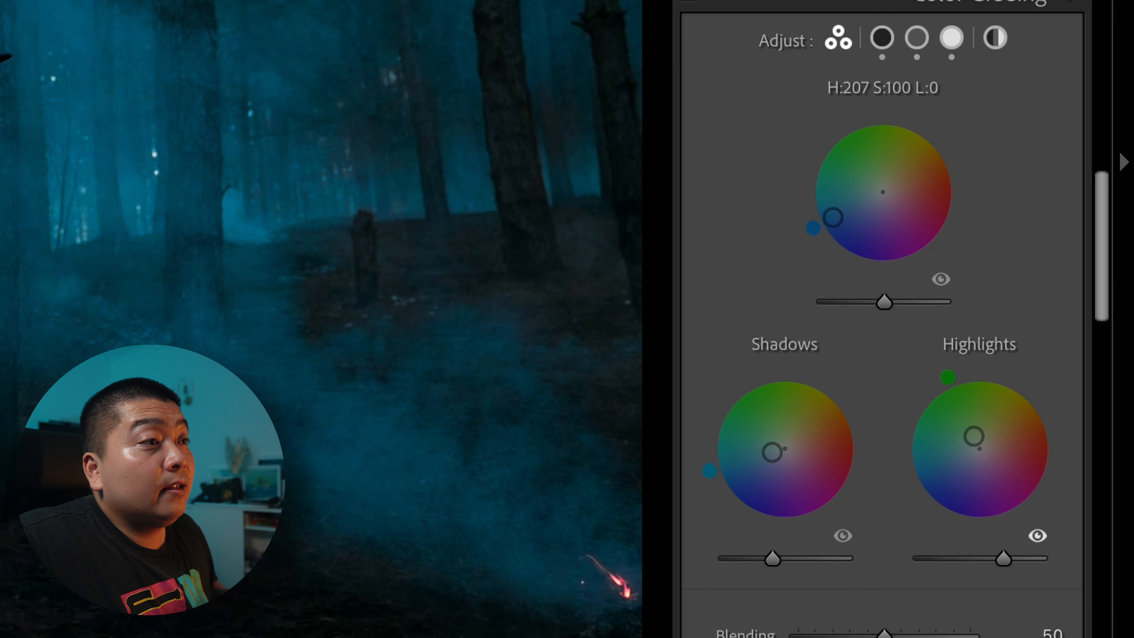
{"action": "left_click_drag", "start_coordinate": [833, 217], "coordinate": [876, 136]}
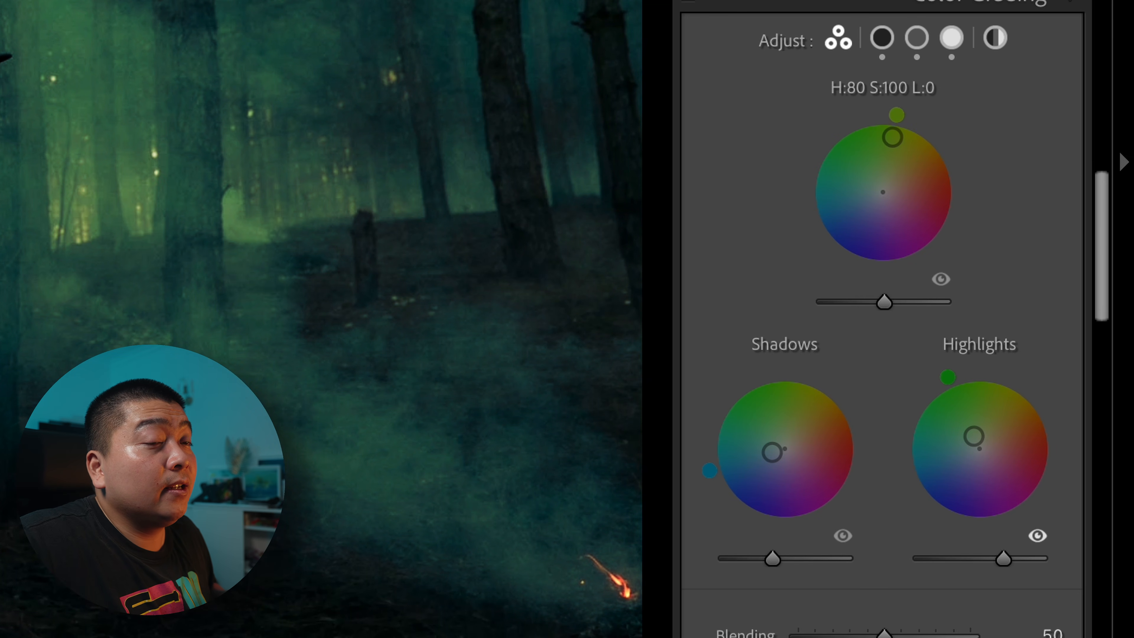
{"action": "left_click_drag", "start_coordinate": [908, 143], "coordinate": [827, 201]}
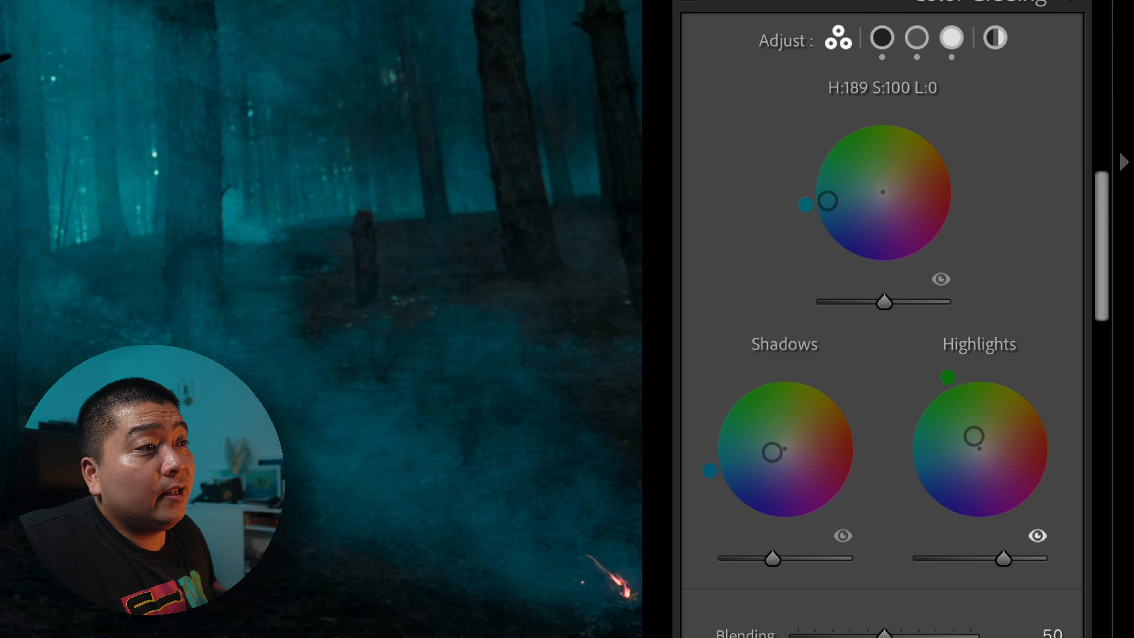
{"action": "left_click_drag", "start_coordinate": [836, 200], "coordinate": [883, 192]}
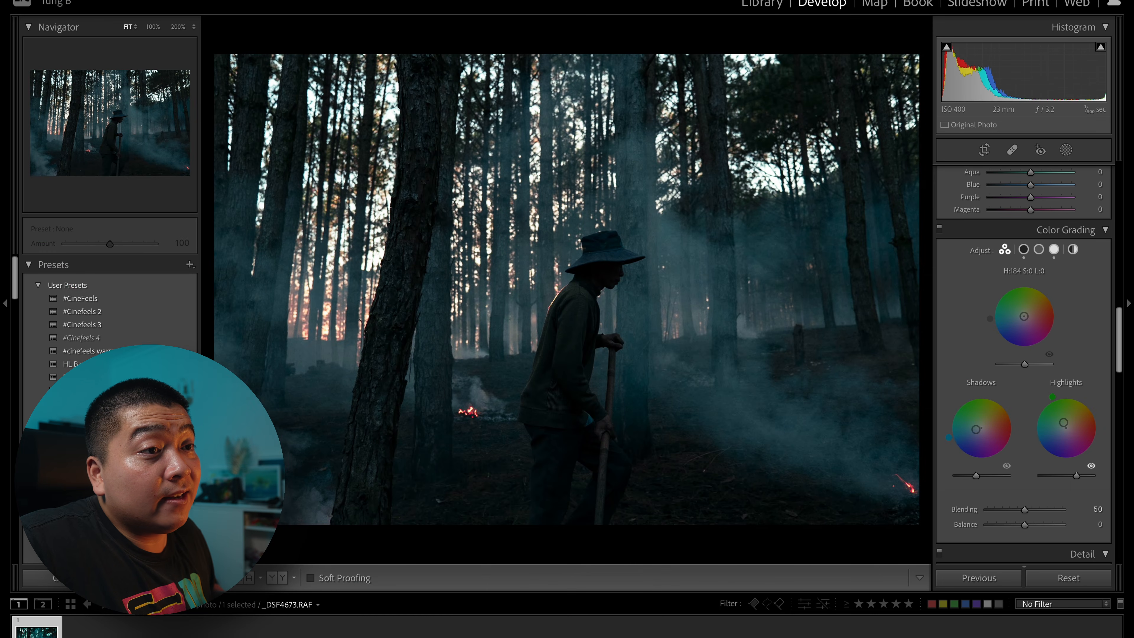
{"action": "left_click_drag", "start_coordinate": [1022, 316], "coordinate": [1017, 316]}
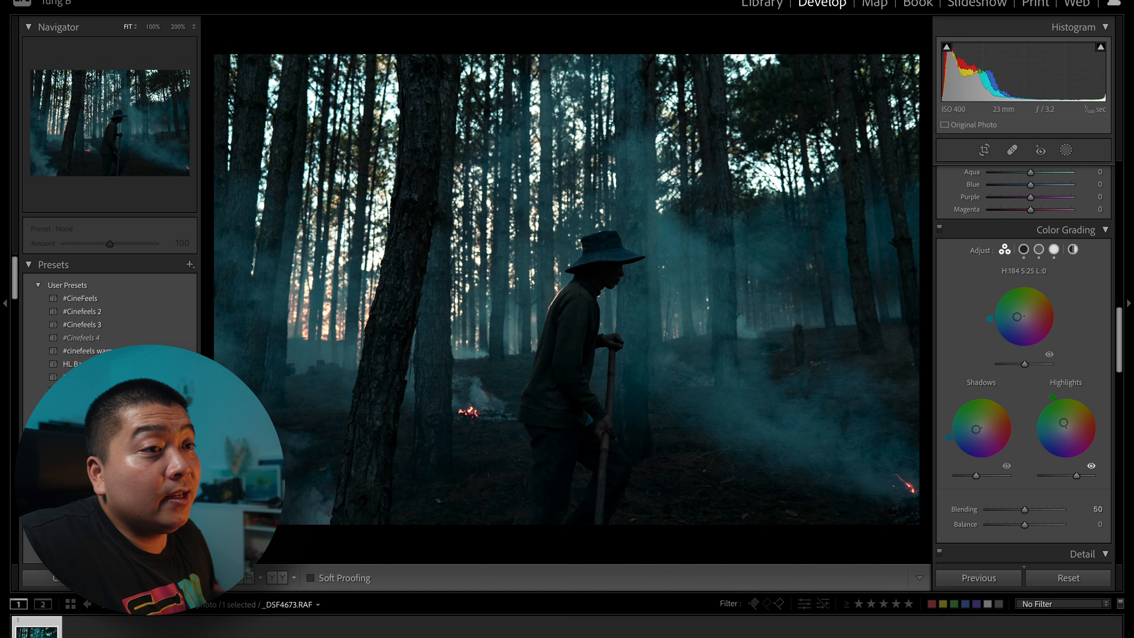
{"action": "double_click", "coordinate": [1018, 316]}
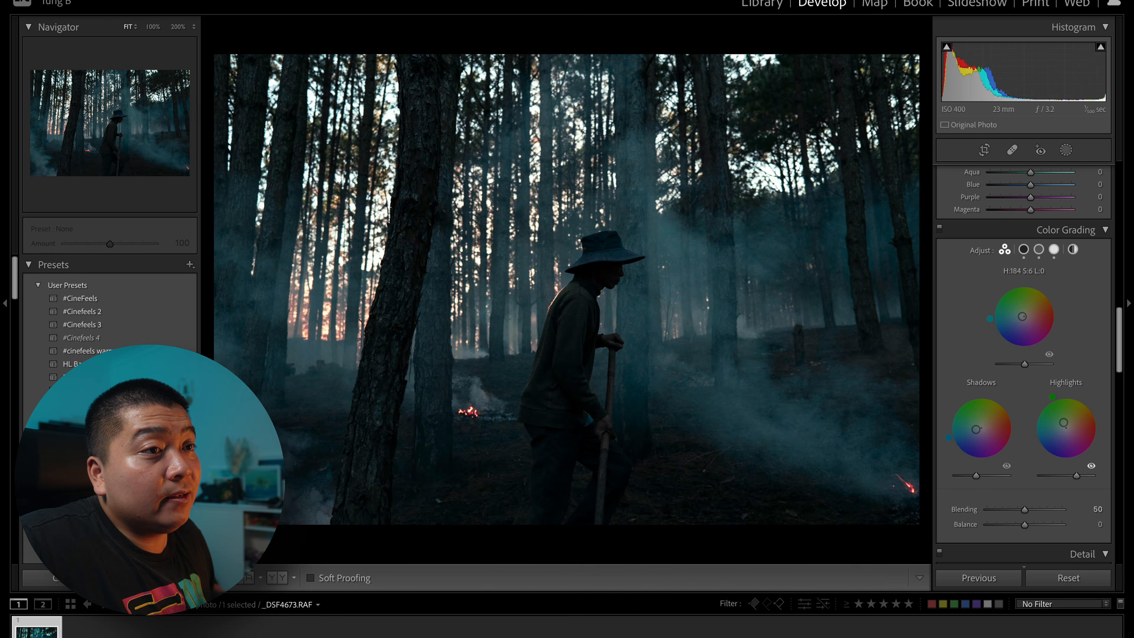
{"action": "left_click", "coordinate": [940, 229]}
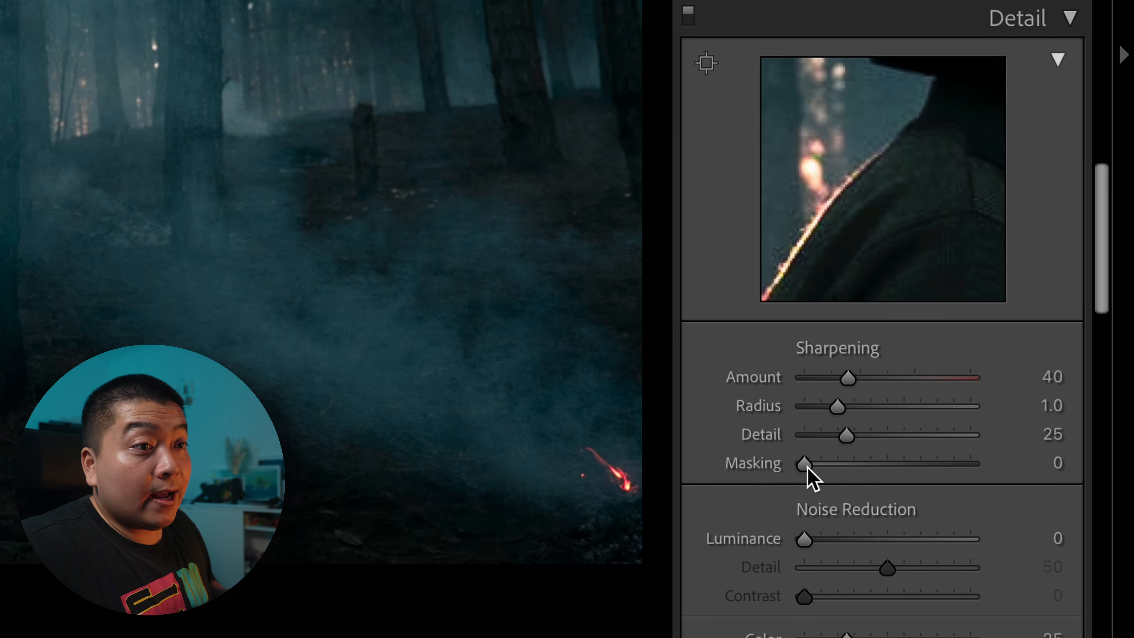
- Set the sharpening Masking to 76 while previewing the edge mask, and set the Post-Crop Vignetting Amount to −21
{"action": "left_click_drag", "start_coordinate": [808, 468], "coordinate": [834, 472]}
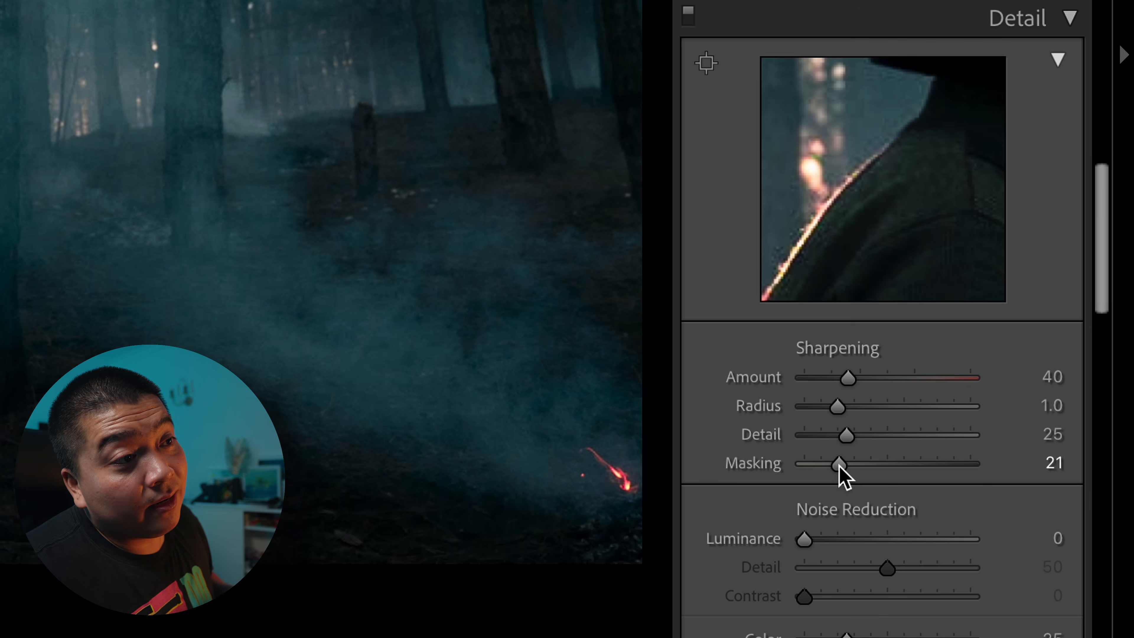
{"action": "key", "text": "alt"}
{"action": "left_click_drag", "start_coordinate": [838, 473], "coordinate": [932, 474]}
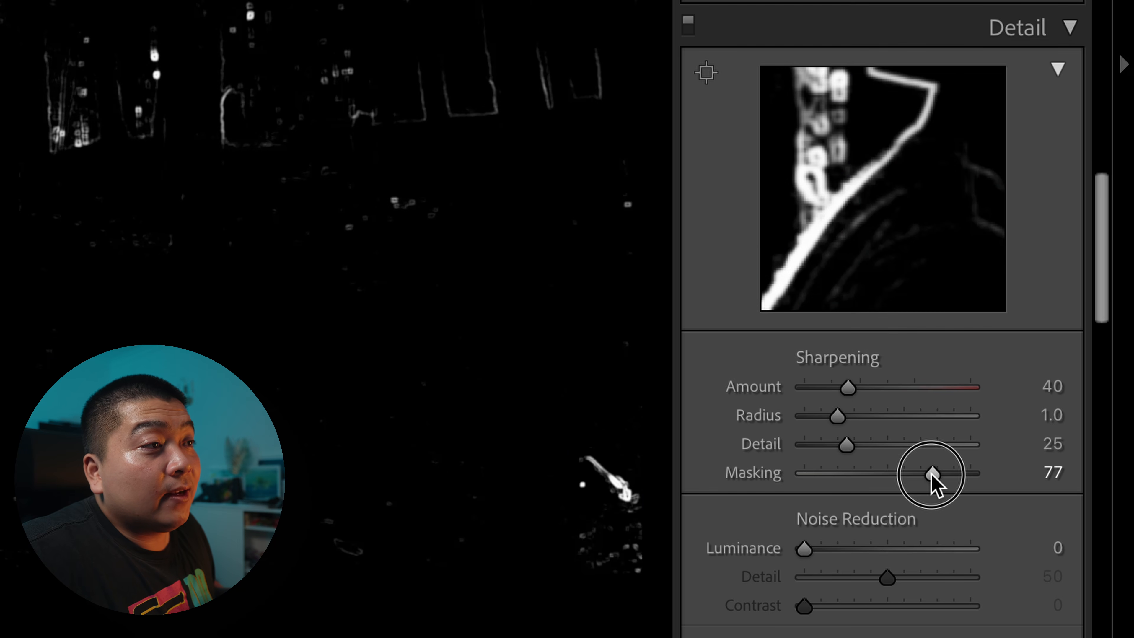
{"action": "left_click_drag", "start_coordinate": [932, 474], "coordinate": [931, 474]}
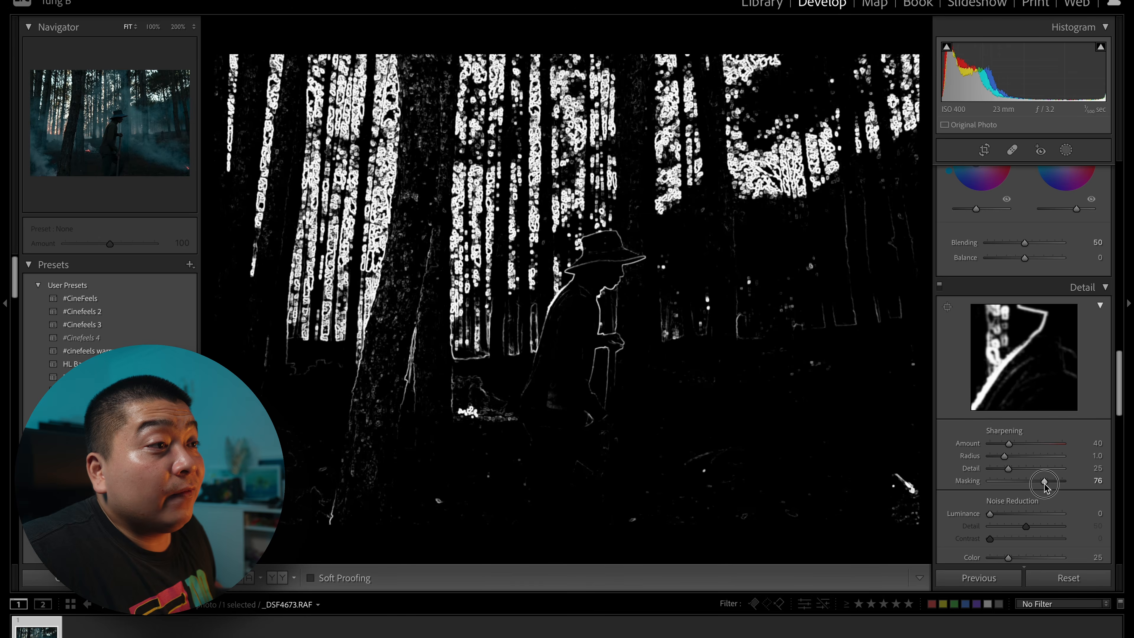
{"action": "left_click_drag", "start_coordinate": [1044, 483], "coordinate": [1044, 483]}
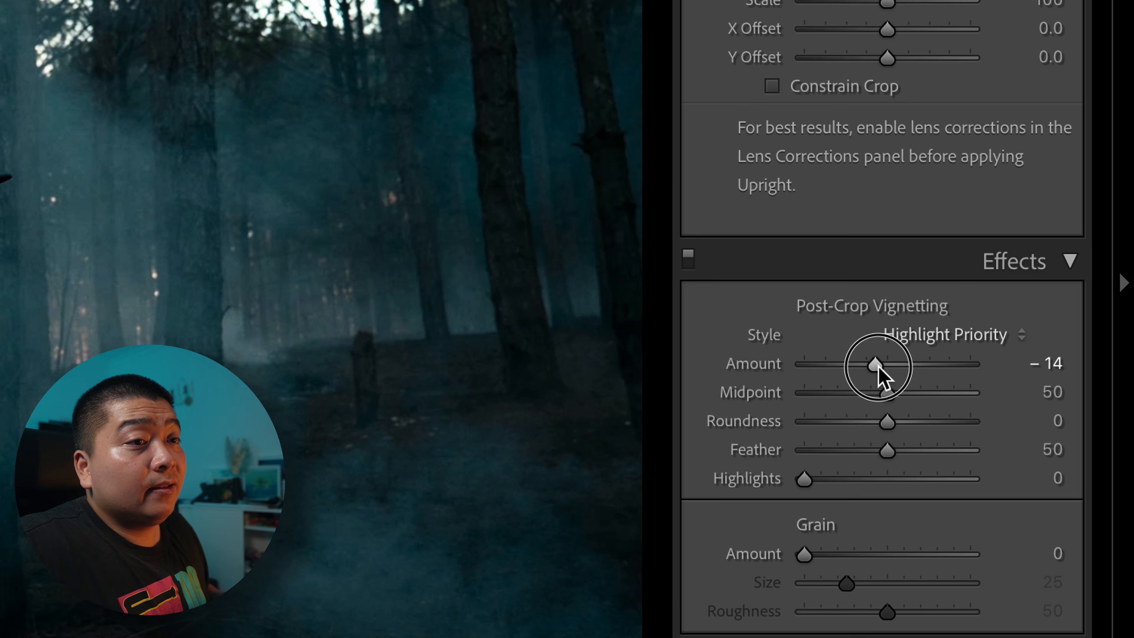
{"action": "left_click_drag", "start_coordinate": [879, 367], "coordinate": [873, 367]}
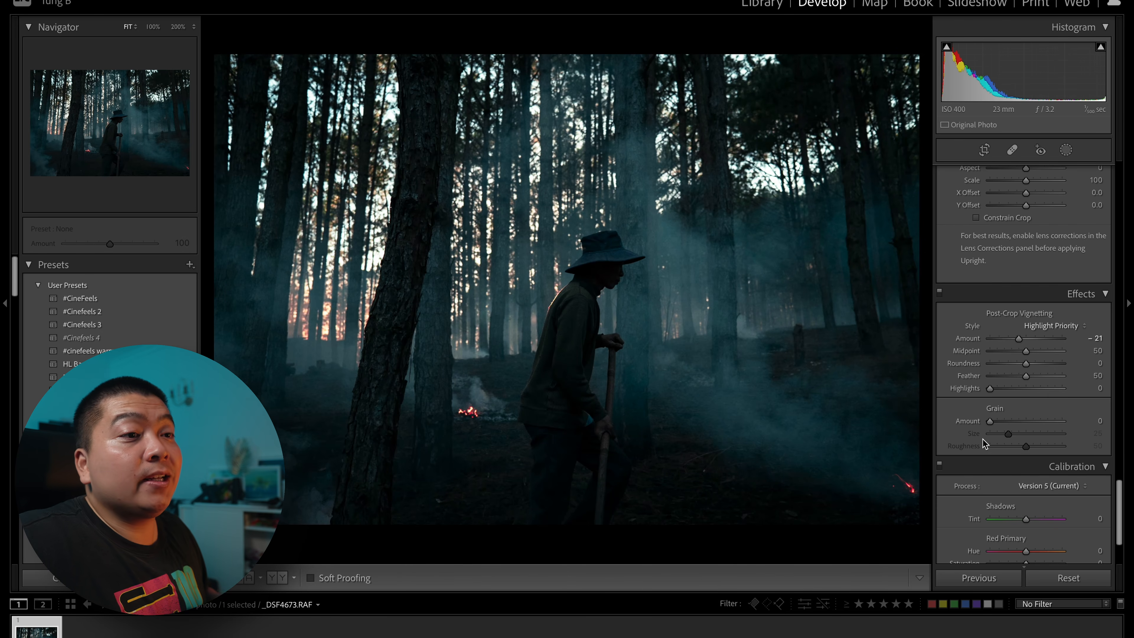
- In Calibration, try the Blue Primary Hue both ways and set it to −7, and set the Green Primary Hue to about +11
{"action": "scroll", "coordinate": [998, 397], "scroll_direction": "down", "scroll_amount": 4}
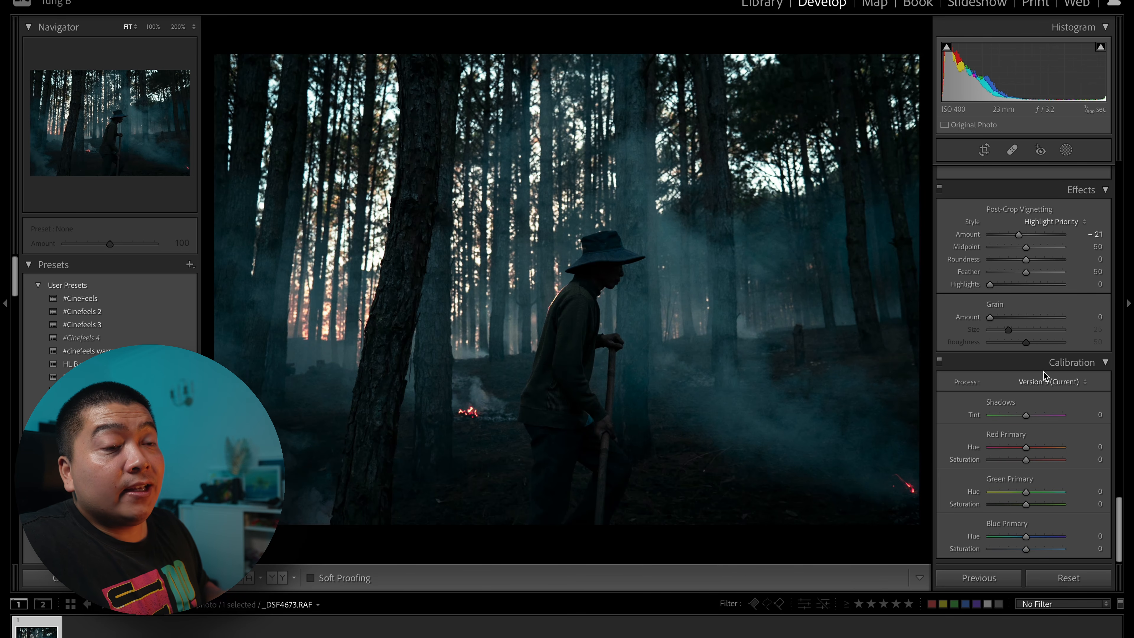
{"action": "left_click_drag", "start_coordinate": [1026, 537], "coordinate": [1033, 540]}
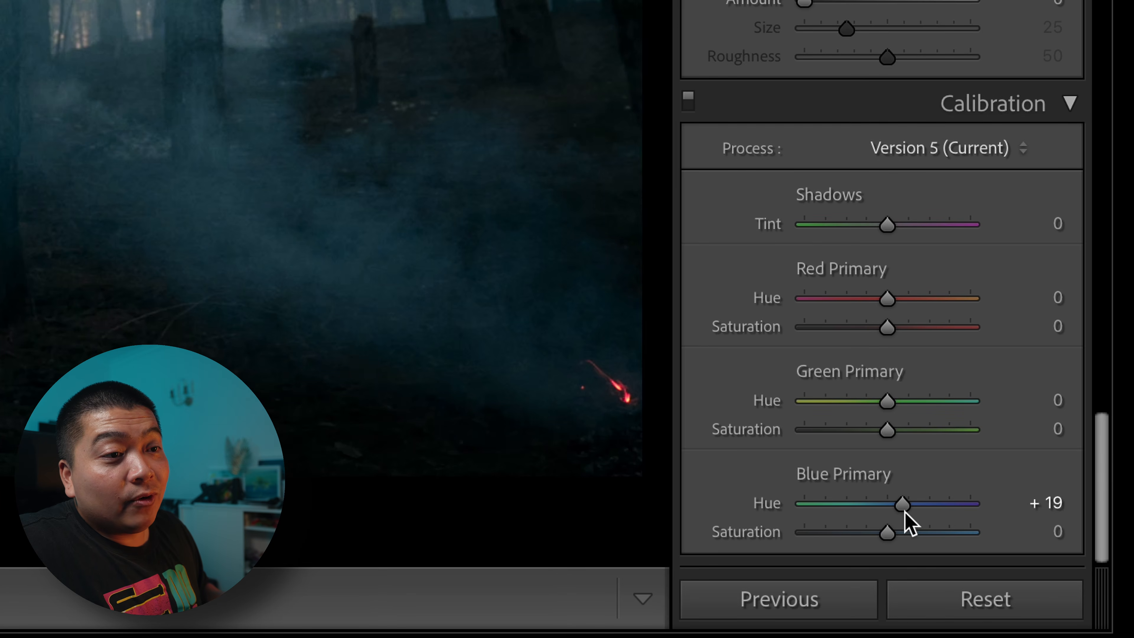
{"action": "left_click_drag", "start_coordinate": [905, 511], "coordinate": [874, 516]}
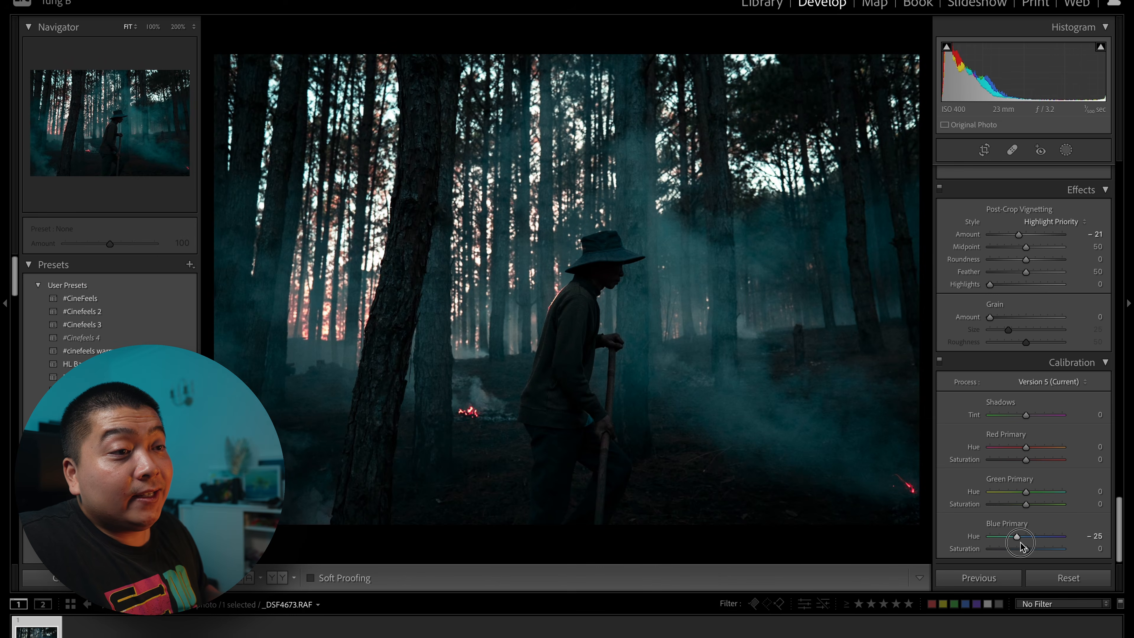
{"action": "left_click_drag", "start_coordinate": [1021, 546], "coordinate": [1026, 538]}
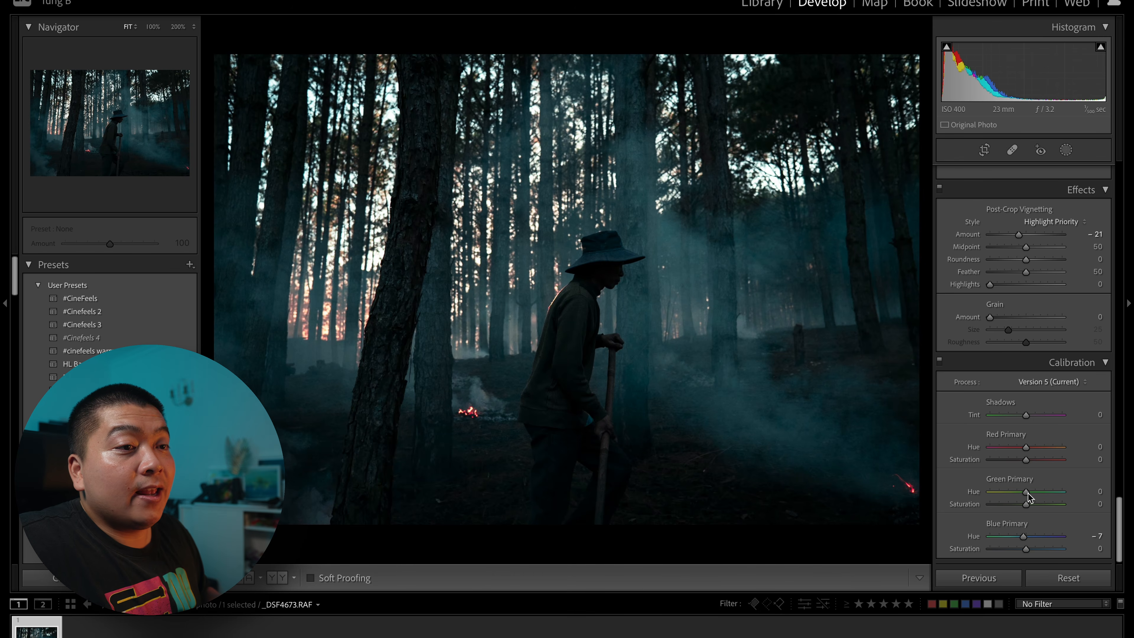
{"action": "left_click_drag", "start_coordinate": [1026, 492], "coordinate": [1031, 492]}
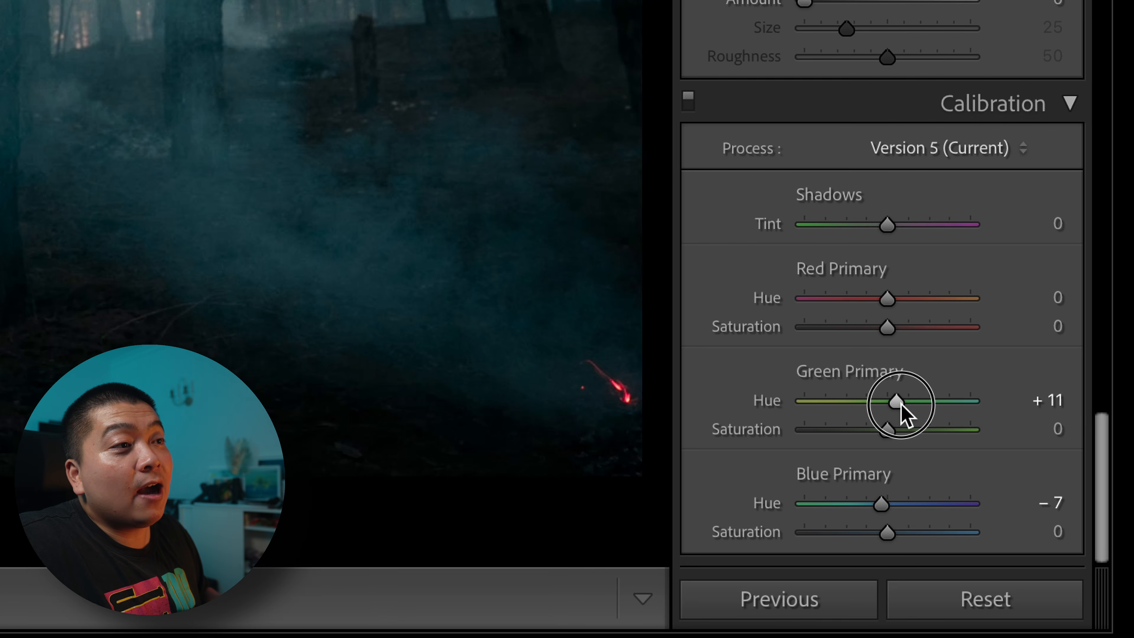
{"action": "left_click_drag", "start_coordinate": [901, 404], "coordinate": [900, 403]}
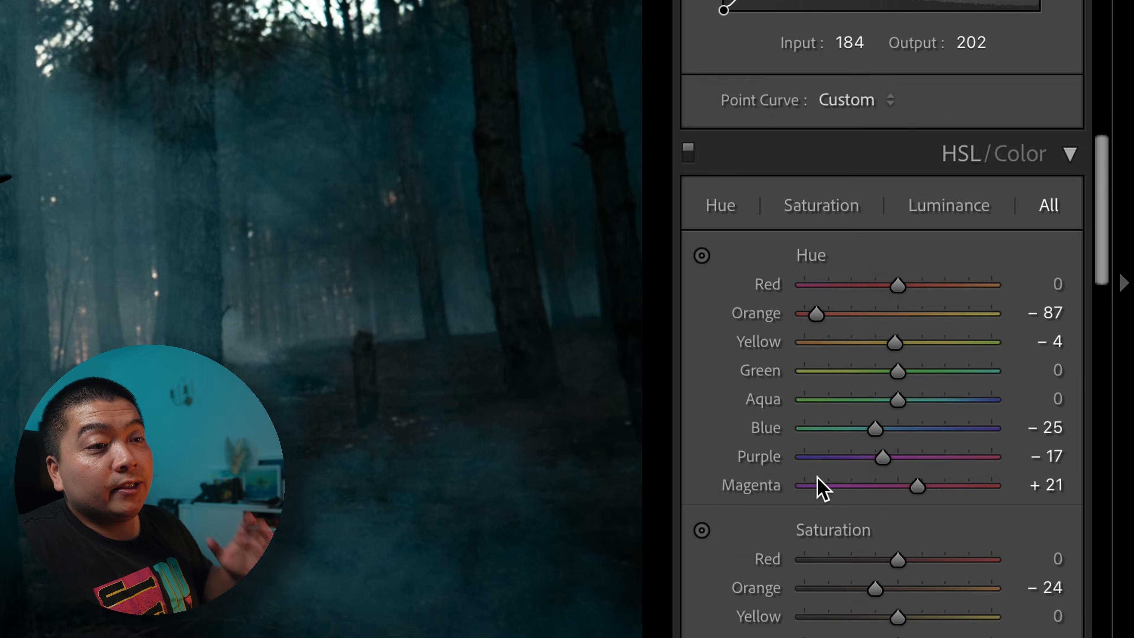
- Compare the Camera ETERNA/Cinema v2 profile with Adobe Color, and apply Camera ETERNA/Cinema v2 to the photo
{"action": "scroll", "coordinate": [826, 483], "scroll_direction": "up", "scroll_amount": 12}
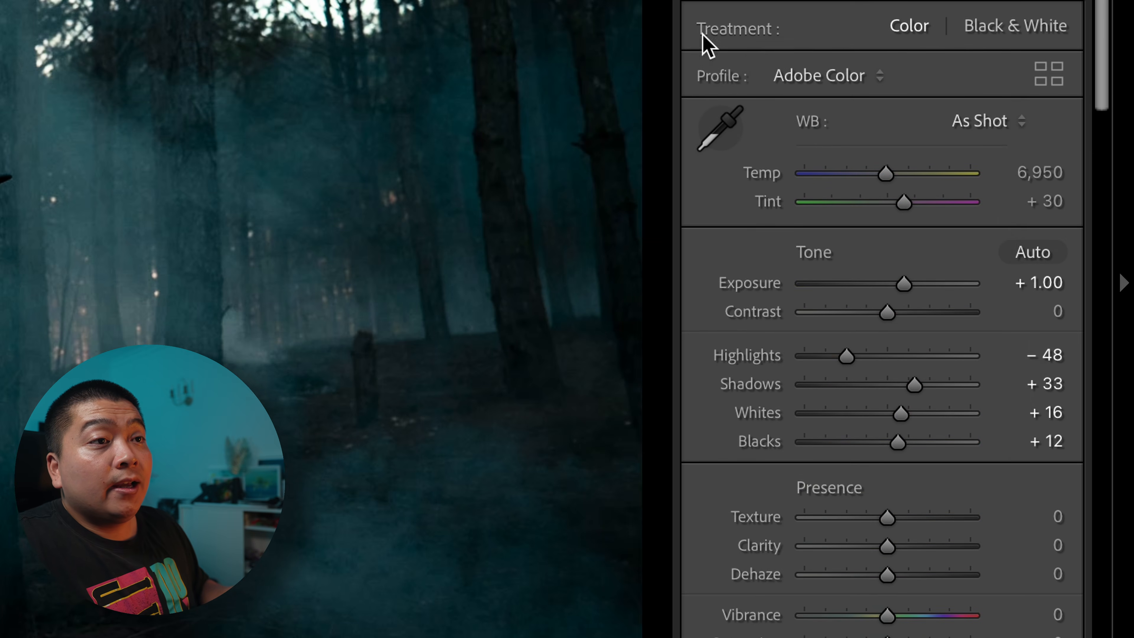
{"action": "left_click", "coordinate": [843, 76]}
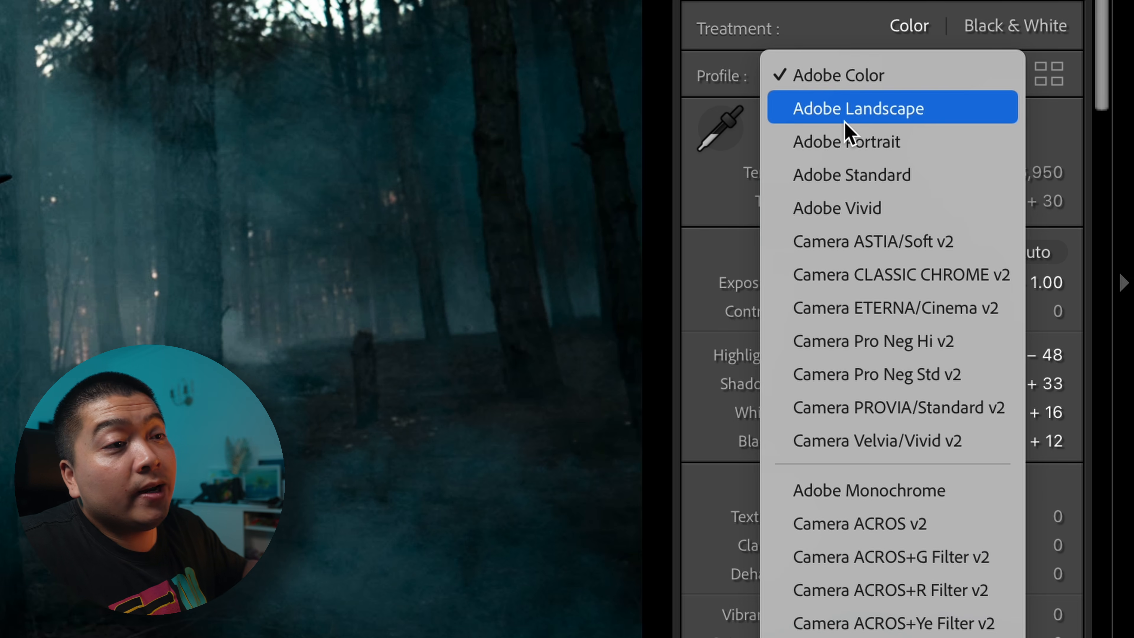
{"action": "left_click", "coordinate": [860, 306]}
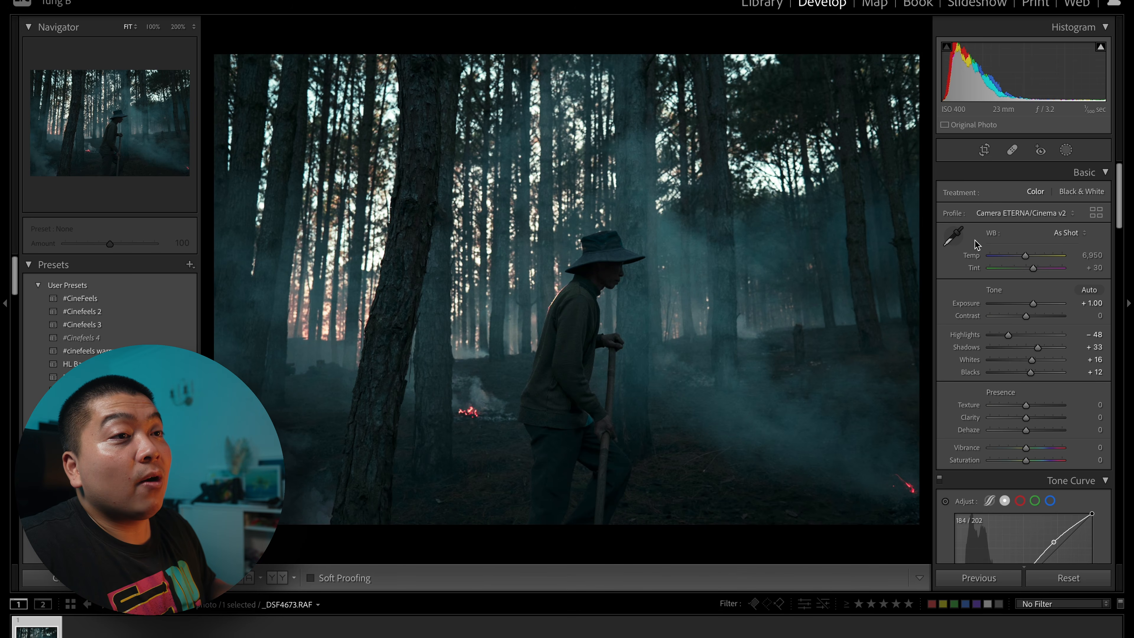
{"action": "left_click", "coordinate": [999, 214]}
{"action": "left_click", "coordinate": [1018, 112]}
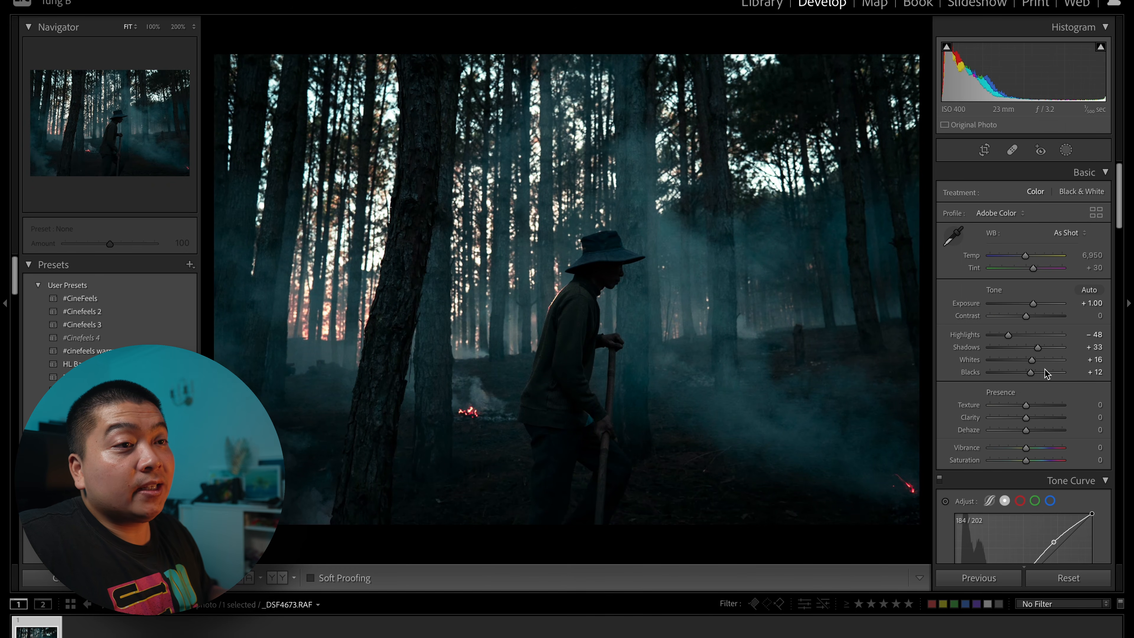
{"action": "left_click", "coordinate": [1011, 214]}
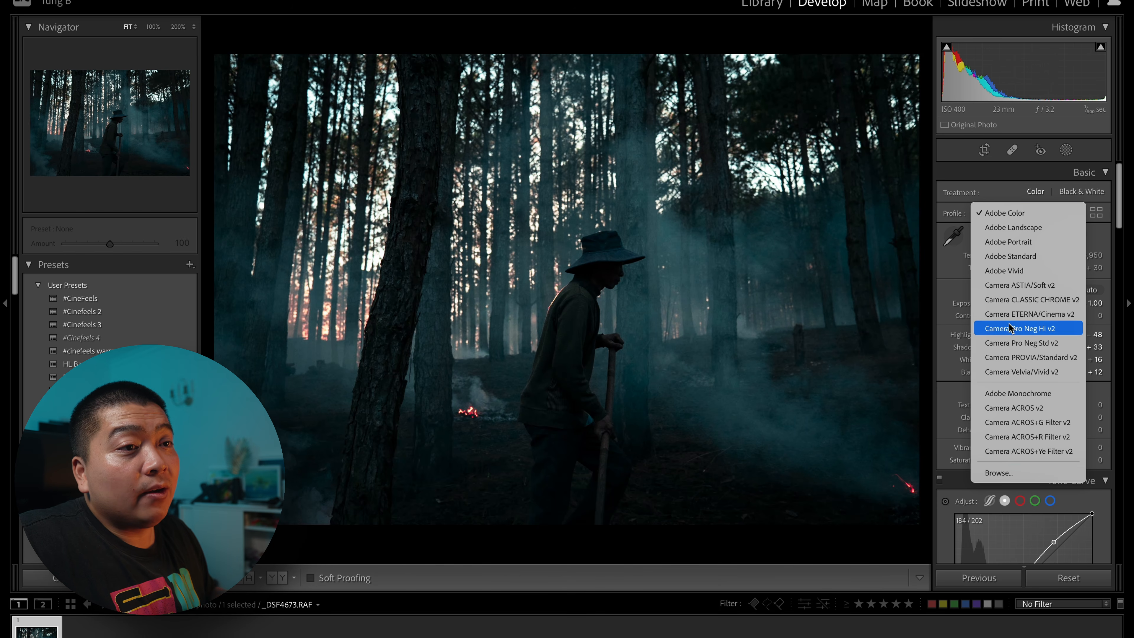
{"action": "left_click", "coordinate": [1018, 323]}
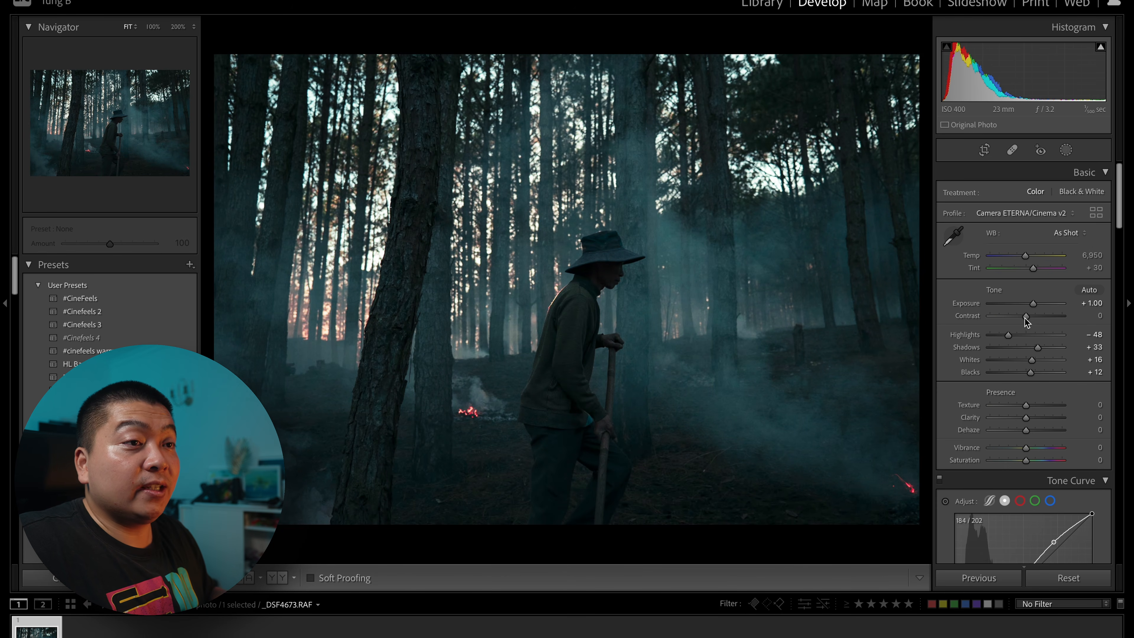
- Set Contrast to +36, Shadows to +60 and Blacks to −20, and compare the result with the unedited photo
{"action": "left_click_drag", "start_coordinate": [1026, 317], "coordinate": [1023, 320]}
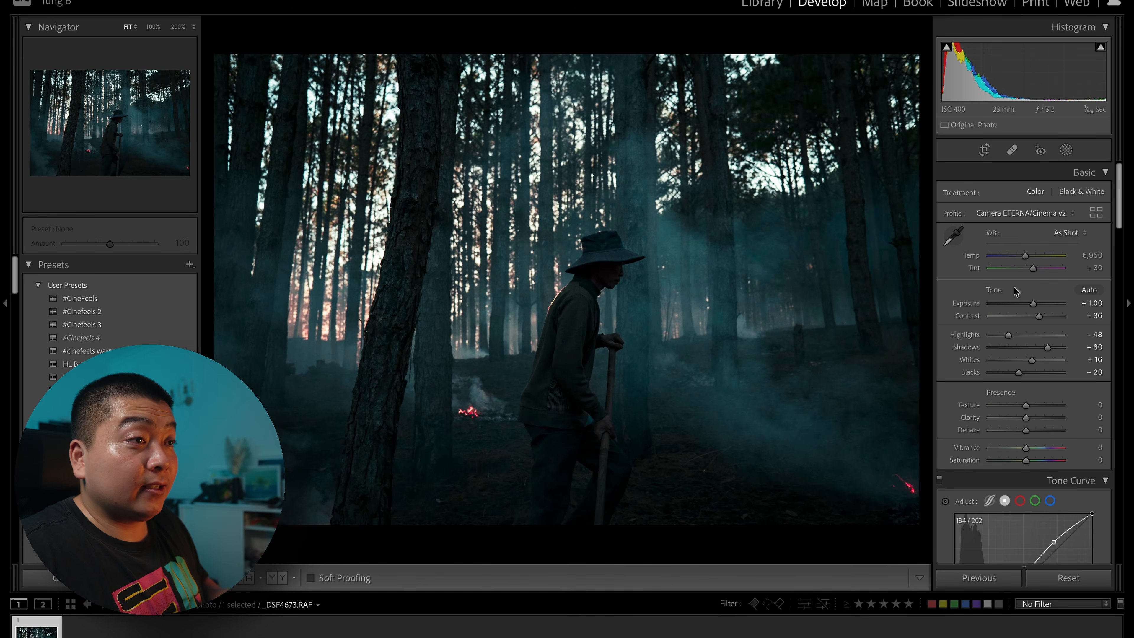
{"action": "key", "text": "backslash"}
{"action": "key", "text": "backslash"}
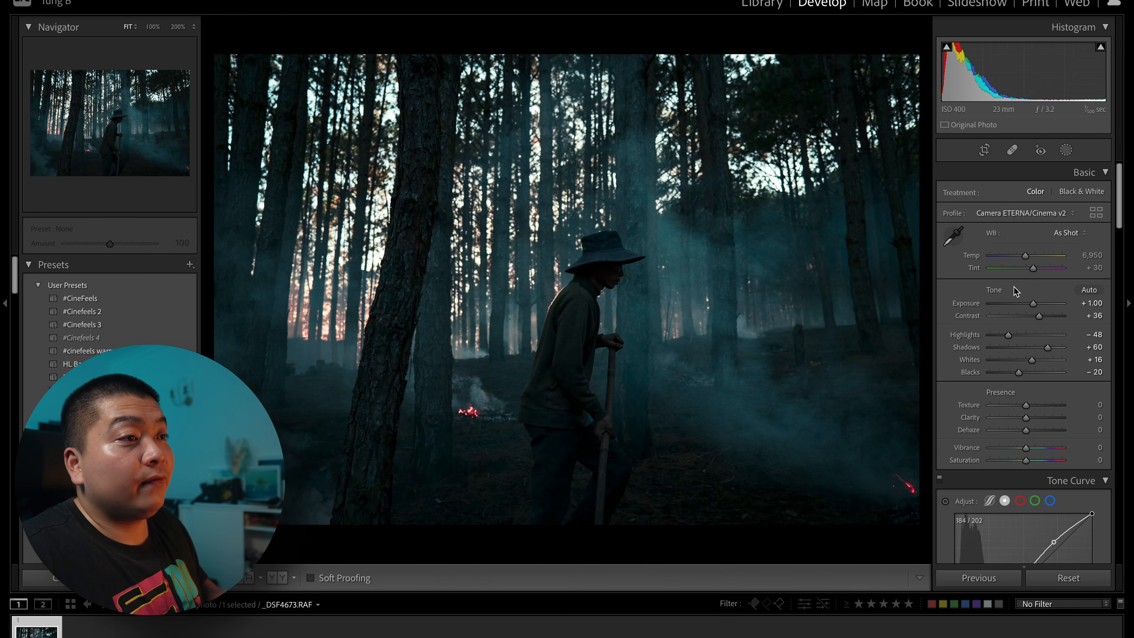
- Add a Select Subject mask, invert it to cover the background, hide its overlay, and set its Exposure to −0.23
{"action": "left_click", "coordinate": [1066, 152]}
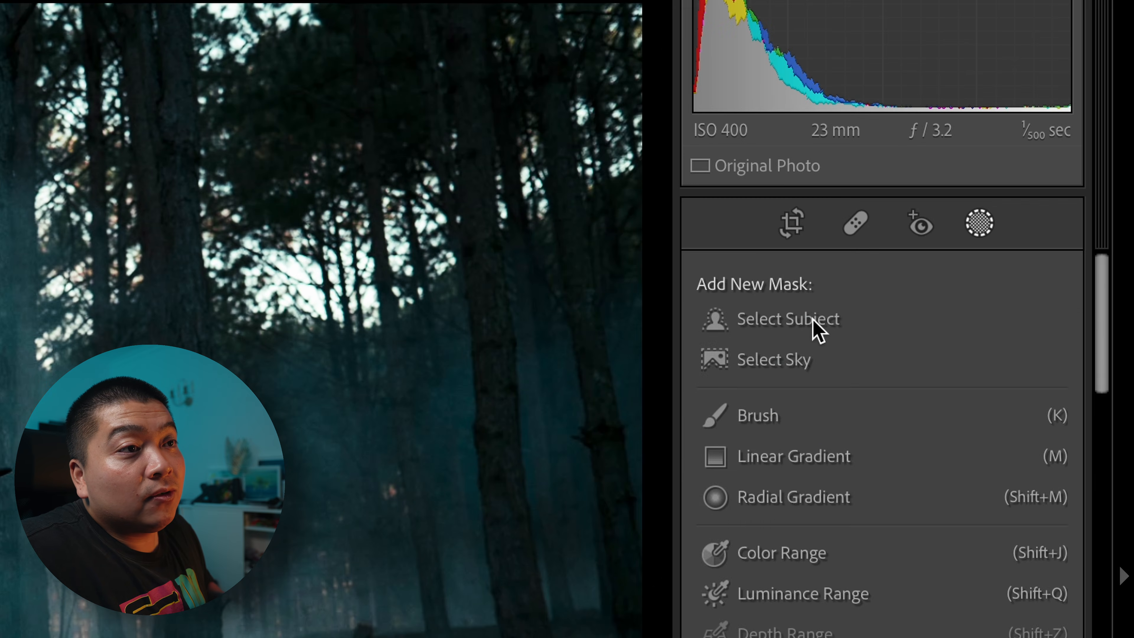
{"action": "left_click", "coordinate": [994, 193]}
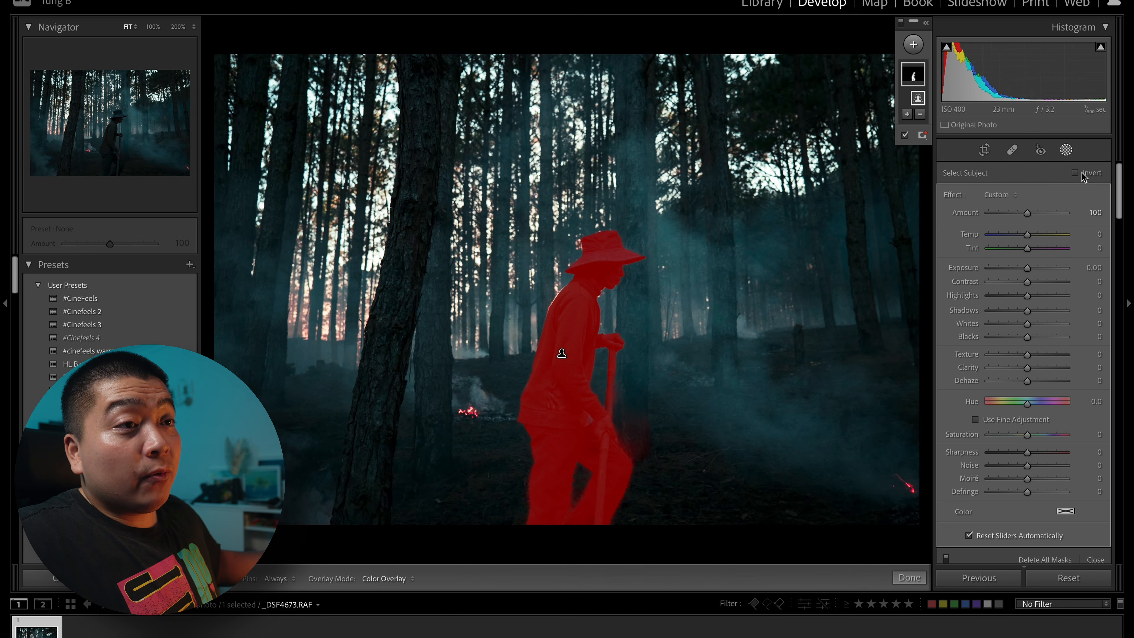
{"action": "left_click", "coordinate": [1083, 175]}
{"action": "key", "text": "o"}
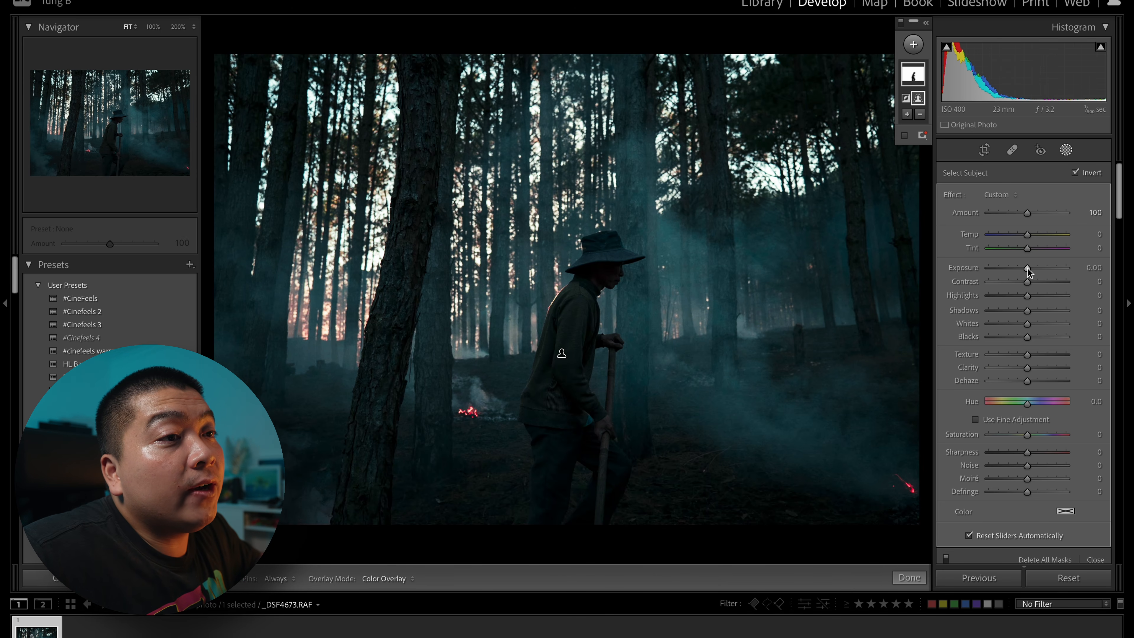
{"action": "left_click_drag", "start_coordinate": [1027, 268], "coordinate": [1026, 268]}
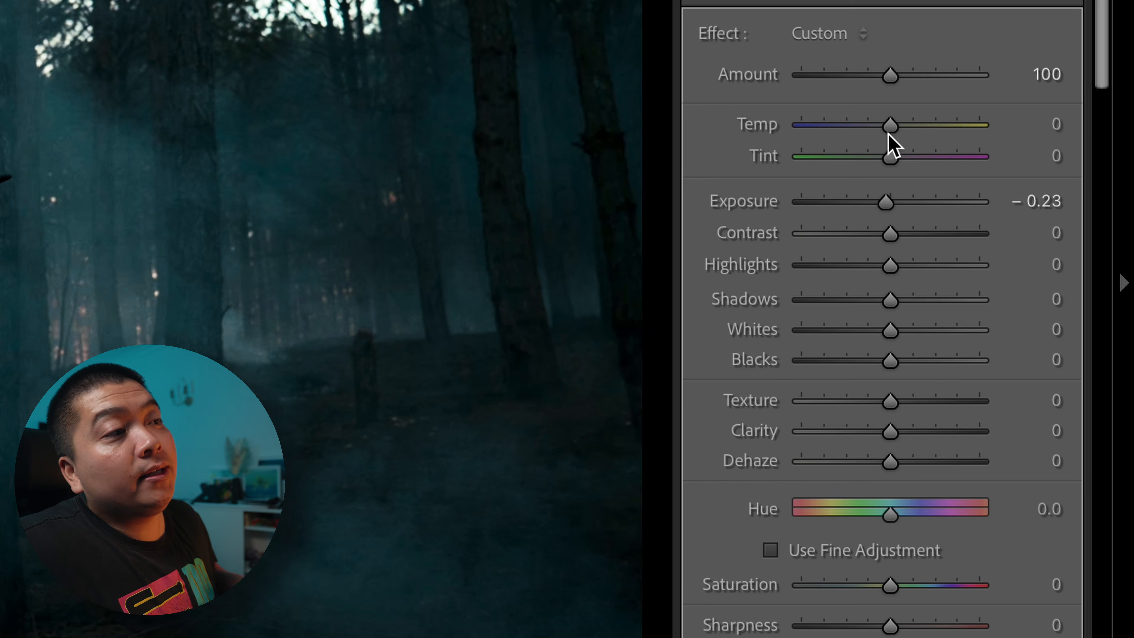
- Try a cooler Temp and a greener Tint on the background mask, and reset both to 0
{"action": "left_click_drag", "start_coordinate": [890, 126], "coordinate": [842, 163]}
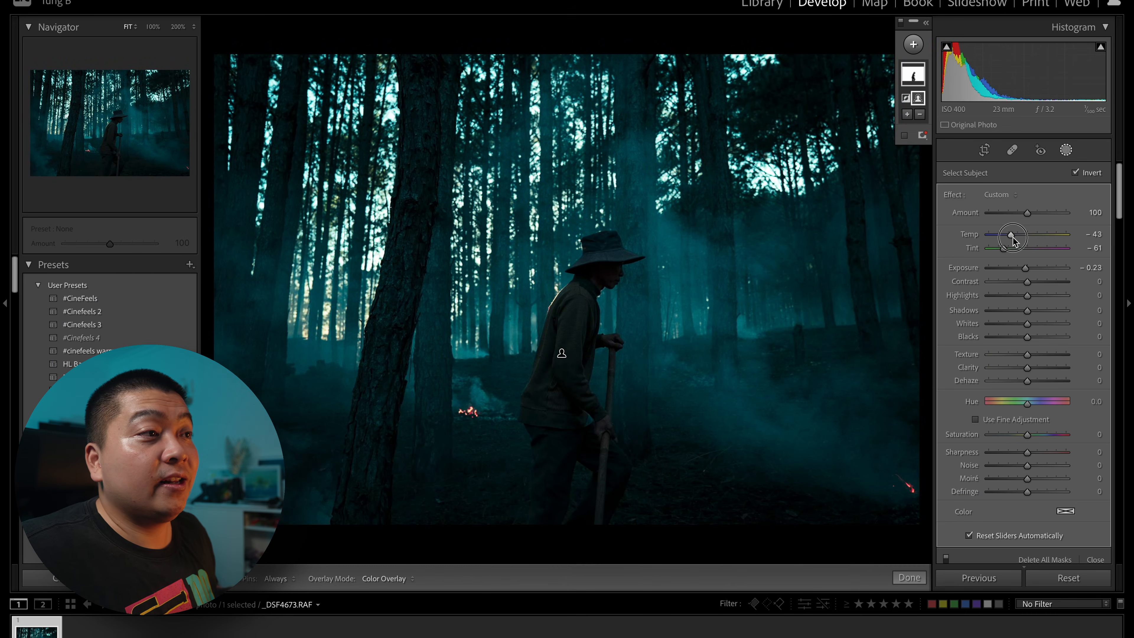
{"action": "mouse_move", "coordinate": [1014, 241]}
{"action": "left_mouse_down"}
{"action": "mouse_move", "coordinate": [1035, 240]}
{"action": "mouse_move", "coordinate": [1018, 242]}
{"action": "mouse_move", "coordinate": [1021, 255]}
{"action": "left_mouse_up"}
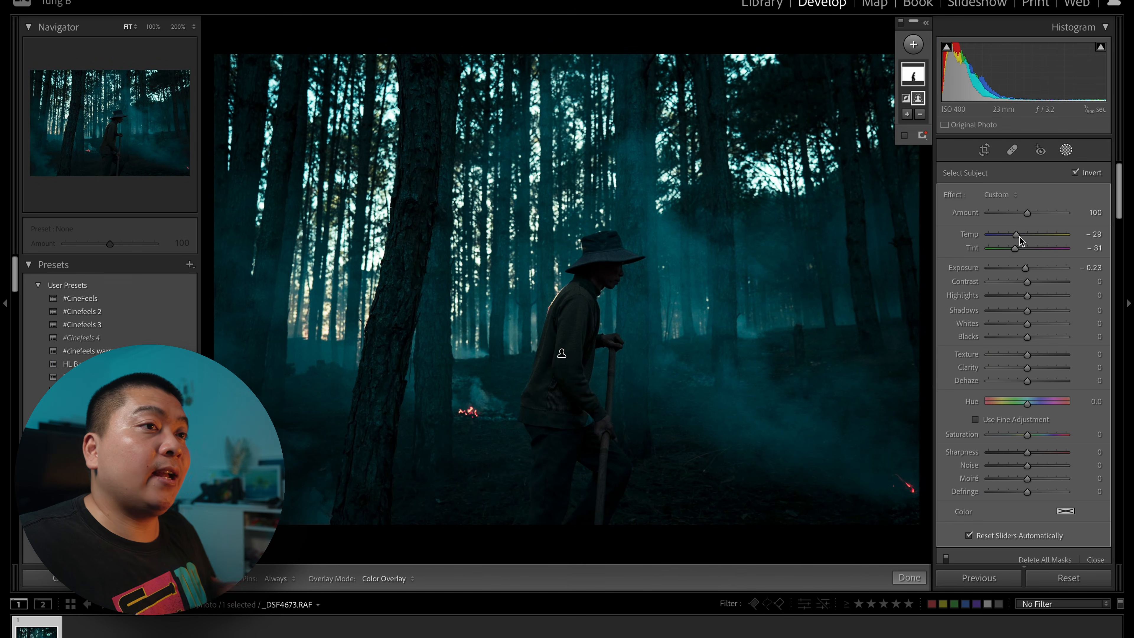
{"action": "left_click_drag", "start_coordinate": [1019, 236], "coordinate": [1017, 239]}
{"action": "double_click", "coordinate": [1015, 236]}
{"action": "double_click", "coordinate": [1012, 248]}
- Set the background mask's Tint to −21 and Clarity to −21, try shifting its Hue, and close masking
{"action": "mouse_move", "coordinate": [1027, 252]}
{"action": "left_mouse_down"}
{"action": "mouse_move", "coordinate": [1003, 250]}
{"action": "mouse_move", "coordinate": [1019, 250]}
{"action": "left_mouse_up"}
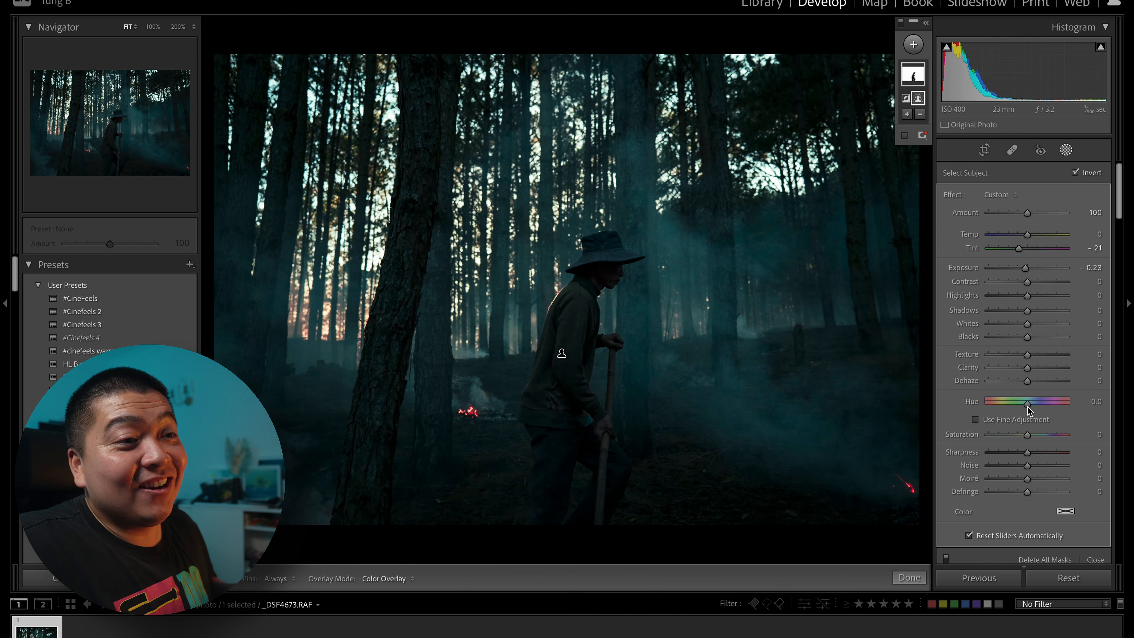
{"action": "left_click_drag", "start_coordinate": [1028, 411], "coordinate": [1046, 408]}
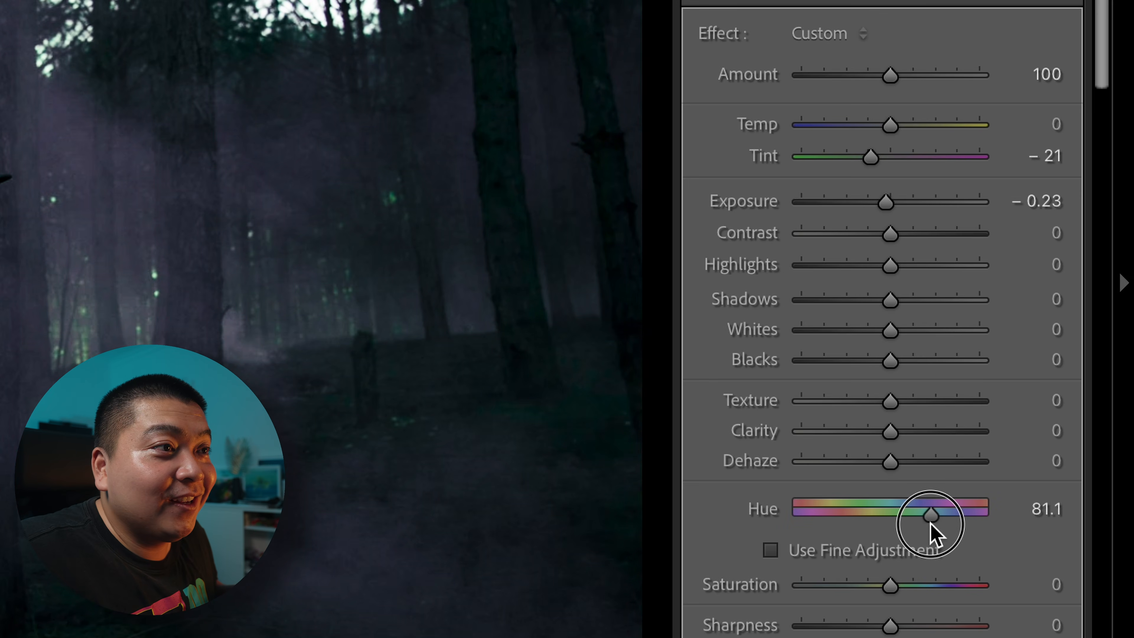
{"action": "left_click_drag", "start_coordinate": [934, 523], "coordinate": [782, 524]}
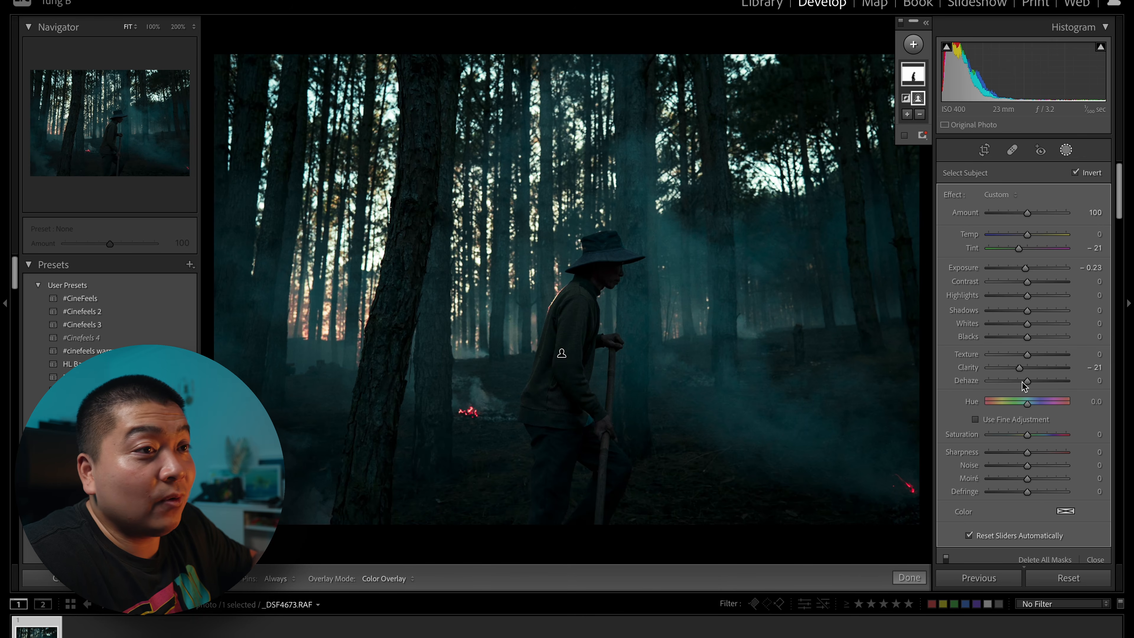
{"action": "key", "text": "shift+w"}
- Compare the edited photo with its unedited version, and set the global Exposure to +1.10
{"action": "scroll", "coordinate": [1035, 460], "scroll_direction": "down", "scroll_amount": 5}
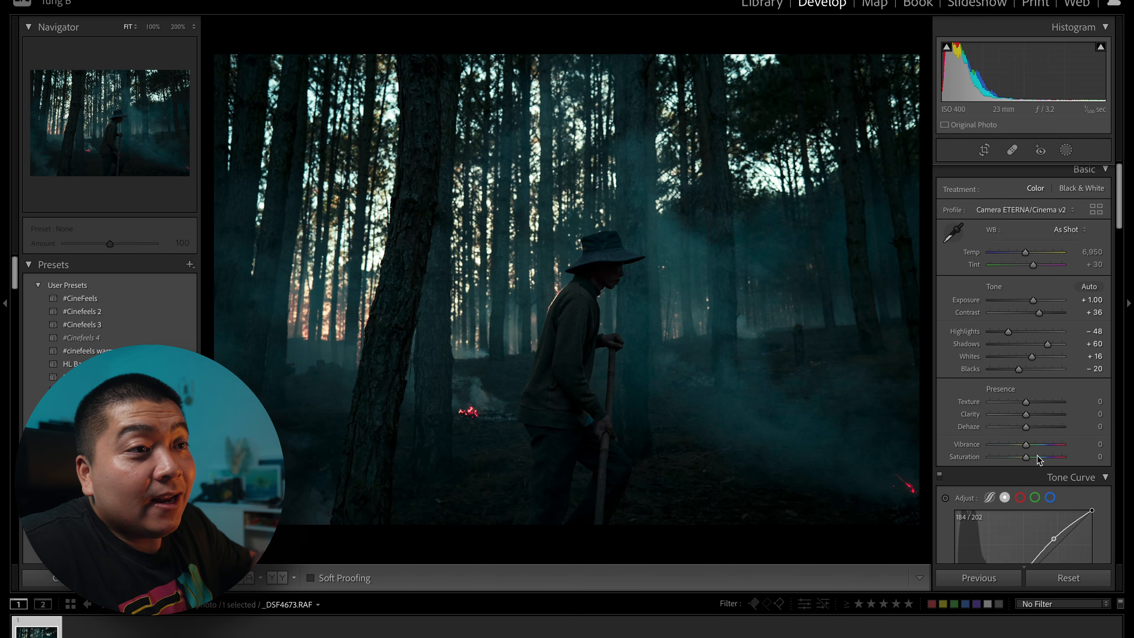
{"action": "scroll", "coordinate": [1034, 462], "scroll_direction": "up", "scroll_amount": 2}
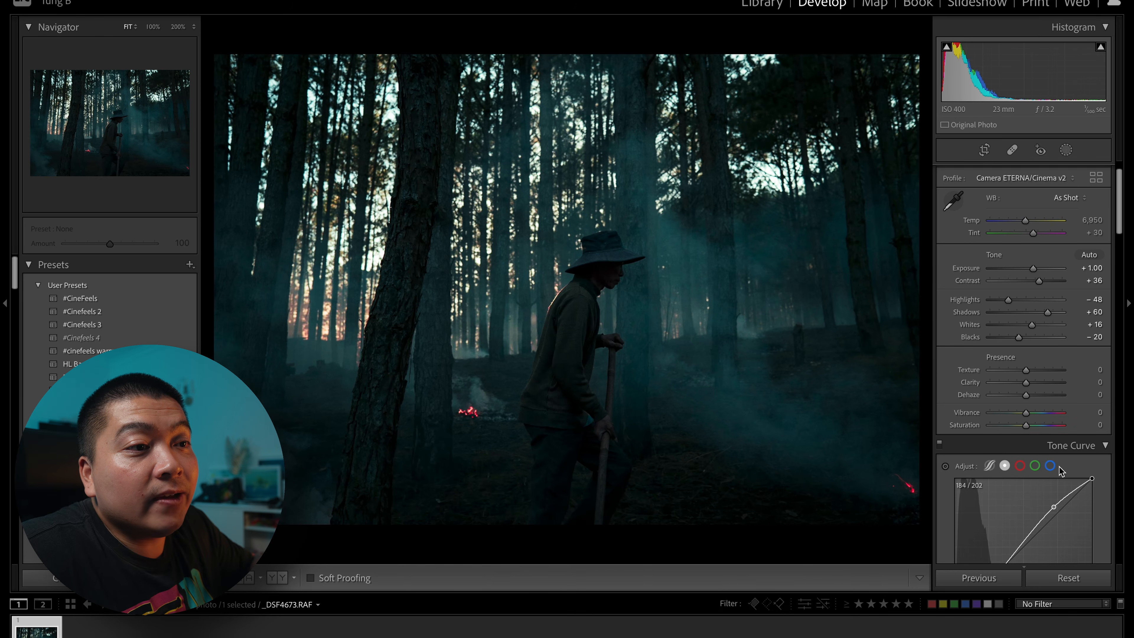
{"action": "scroll", "coordinate": [1065, 472], "scroll_direction": "up", "scroll_amount": 1}
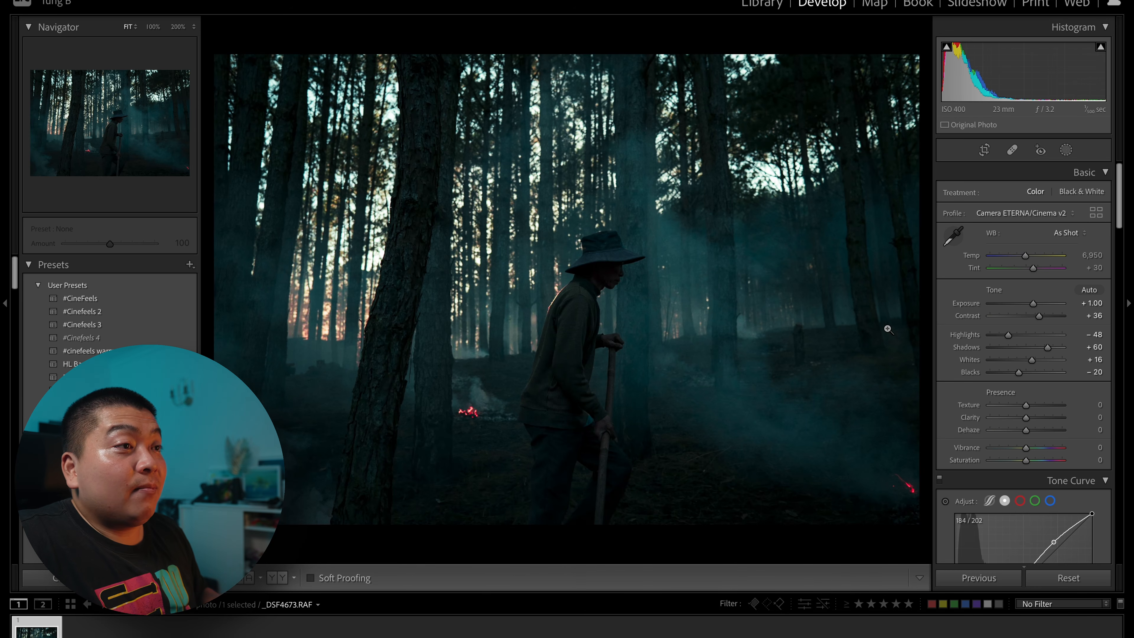
{"action": "key", "text": "backslash"}
{"action": "key", "text": "backslash"}
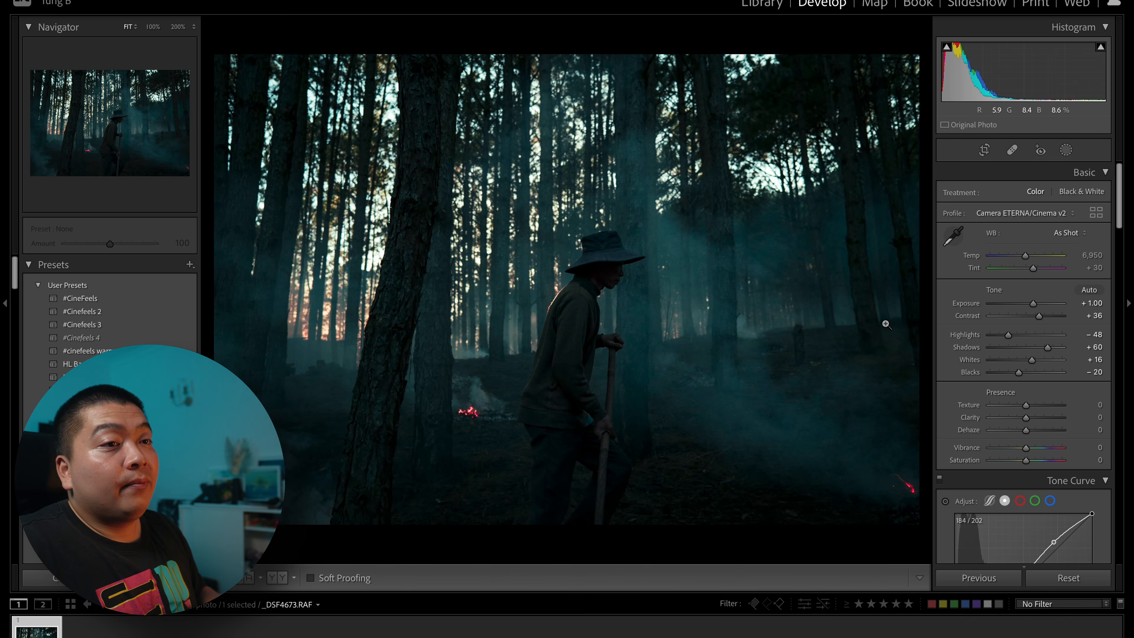
{"action": "left_click_drag", "start_coordinate": [1032, 305], "coordinate": [1034, 305]}
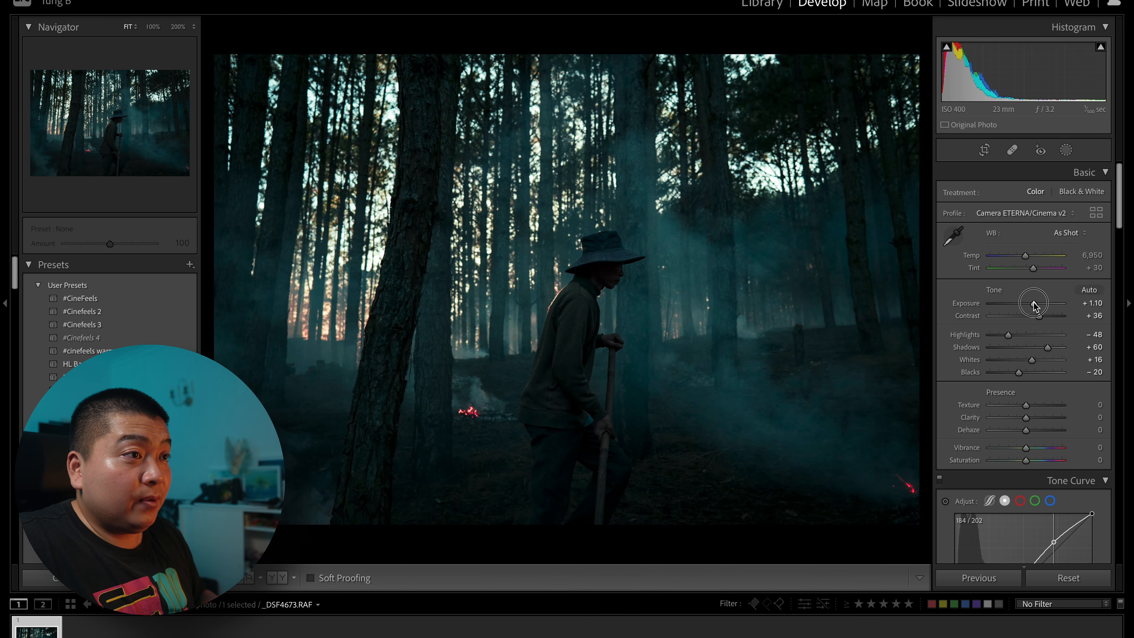
- Crop the photo to a 16 x 9 aspect, trim it slightly inward from the upper-left corner, and apply the crop
{"action": "left_click", "coordinate": [984, 150]}
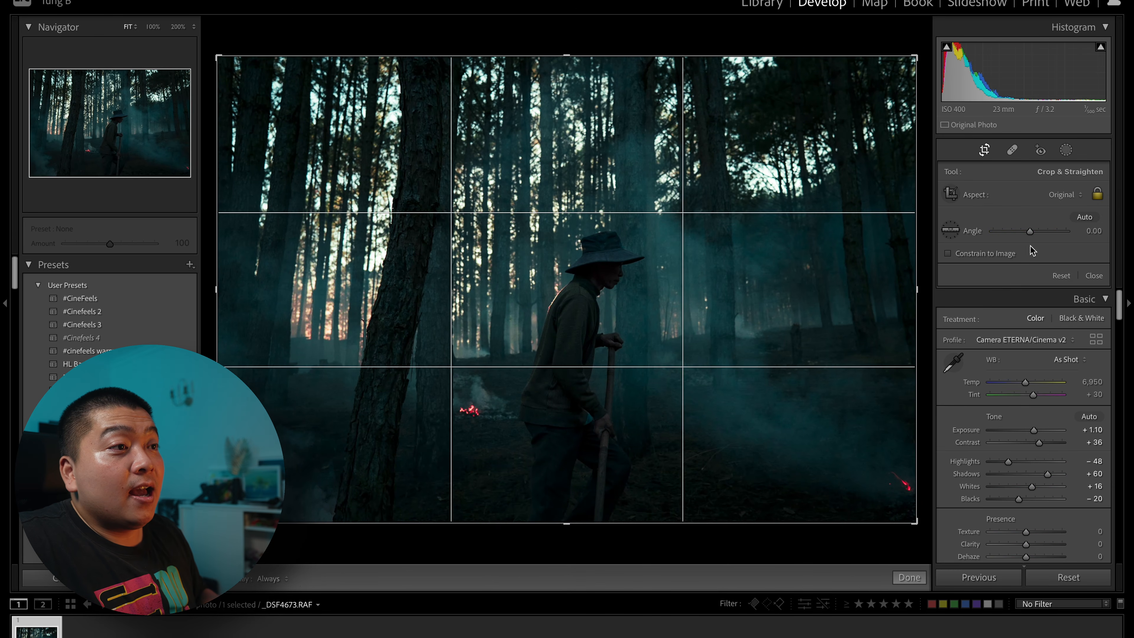
{"action": "left_click", "coordinate": [1064, 196]}
{"action": "left_click", "coordinate": [1044, 325]}
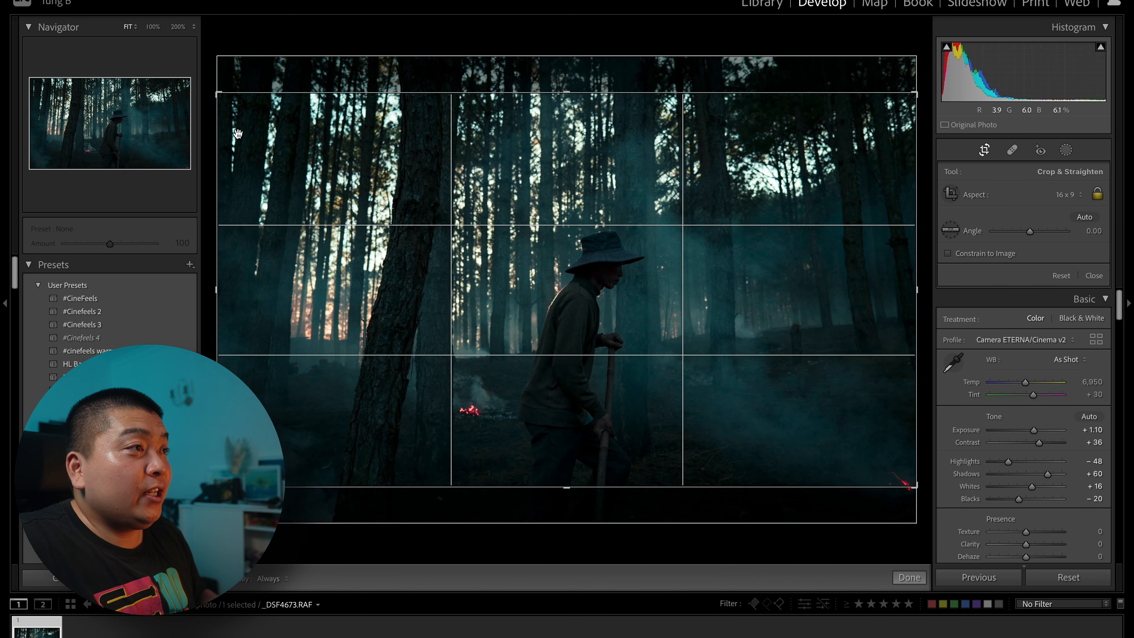
{"action": "left_click_drag", "start_coordinate": [222, 94], "coordinate": [241, 101]}
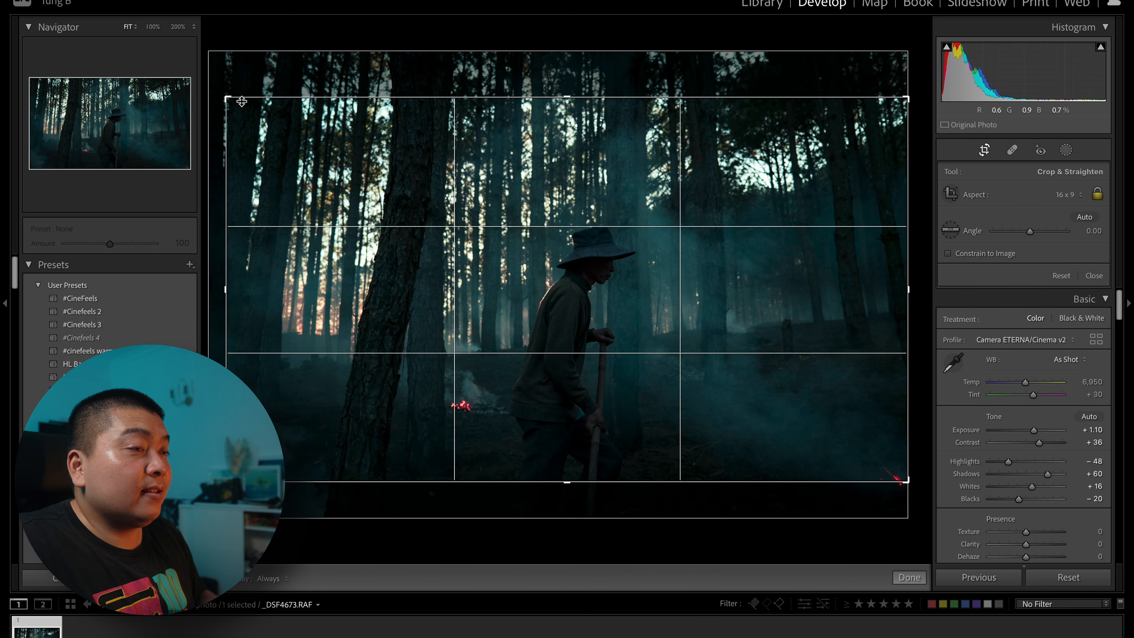
{"action": "left_click", "coordinate": [915, 579]}
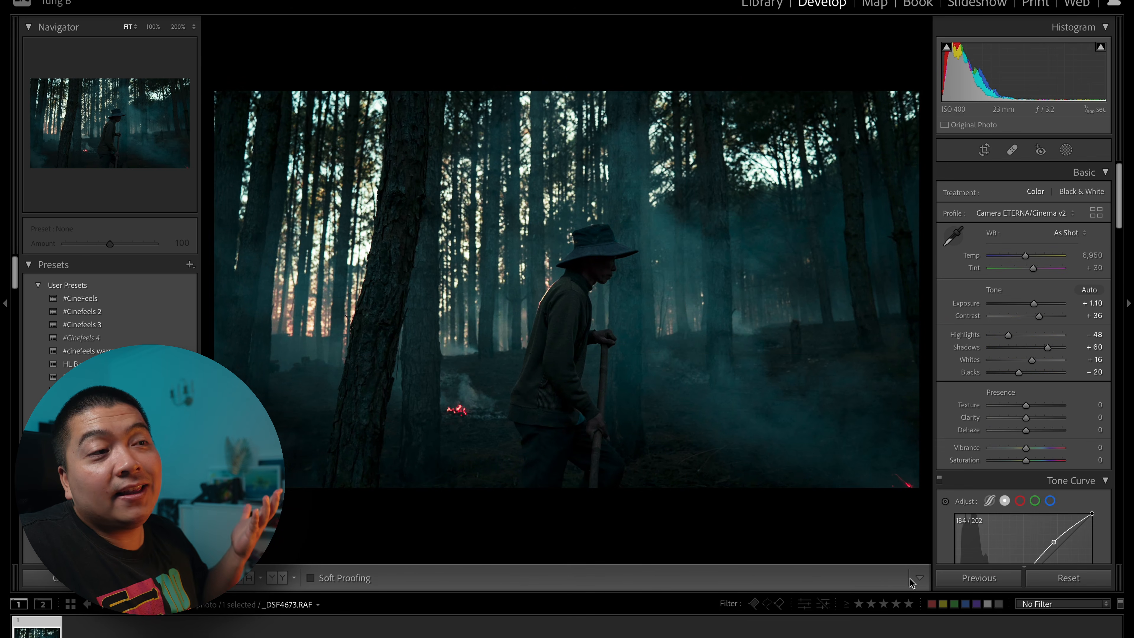